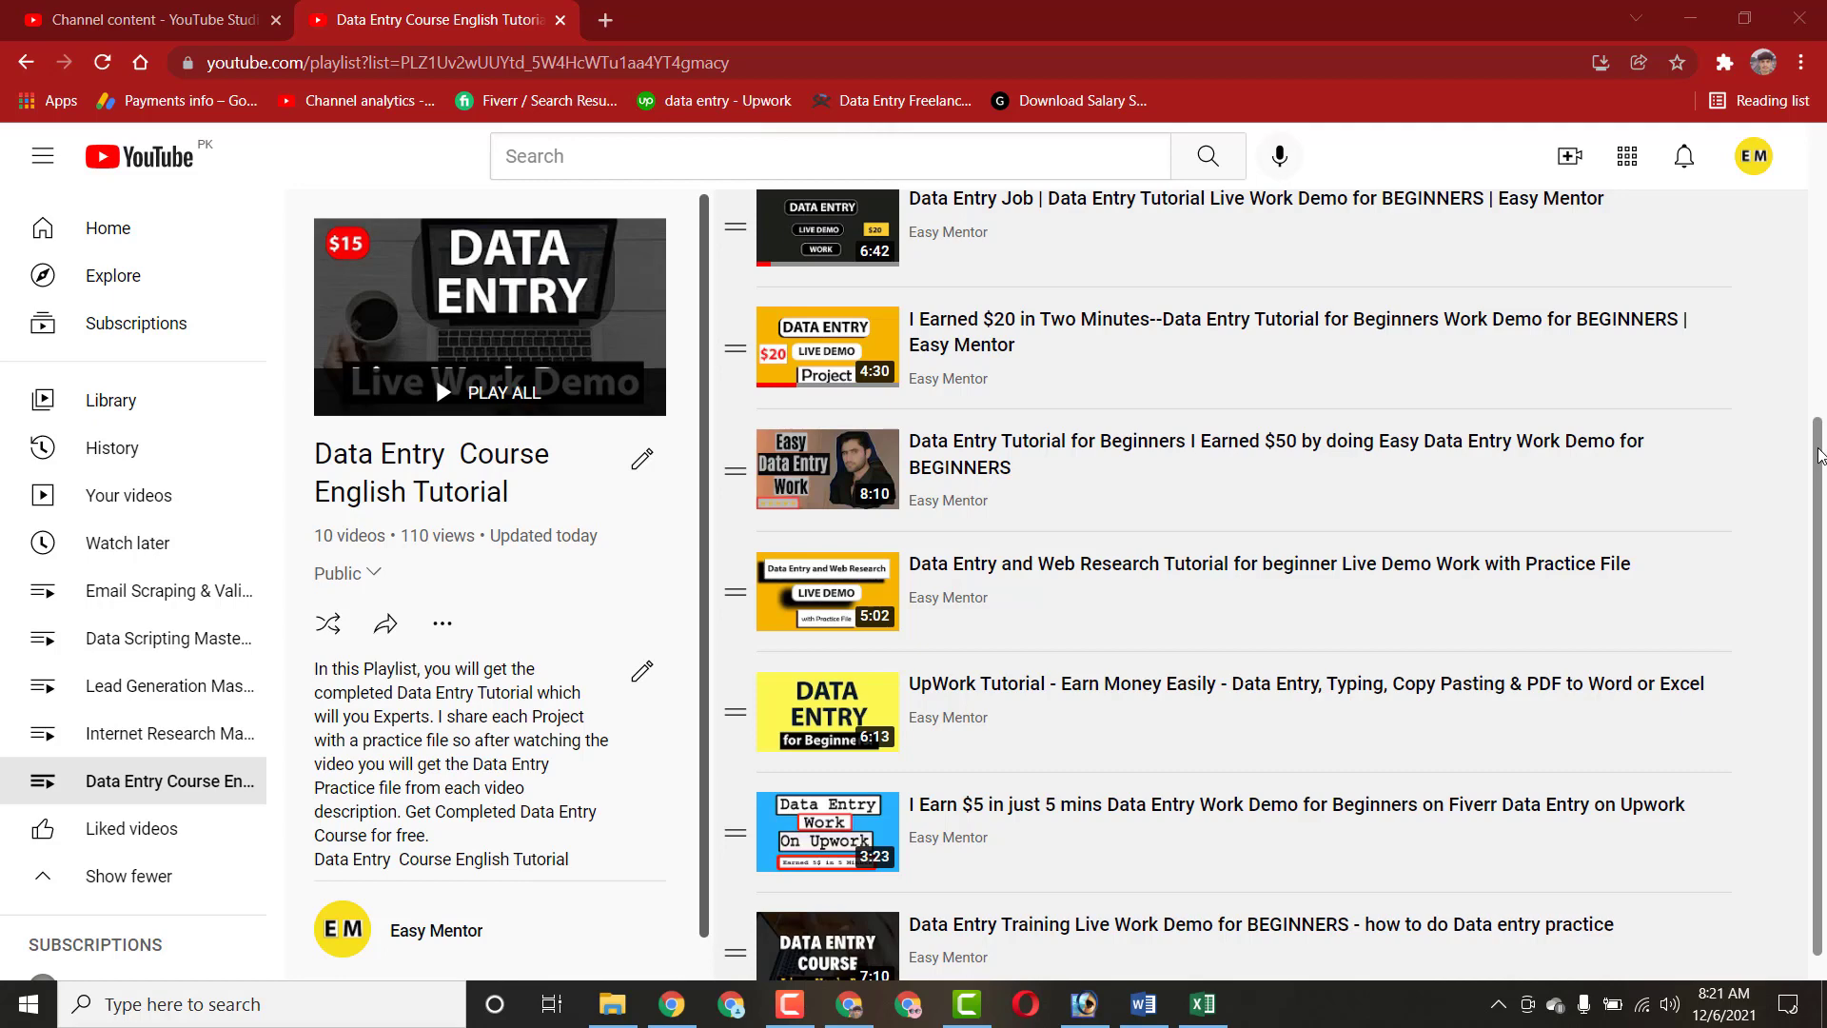
Scroll through the Data Entry Course playlist, then bring up the Word task brief
scroll(1820, 456, up, 4)
scroll(751, 446, down, 4)
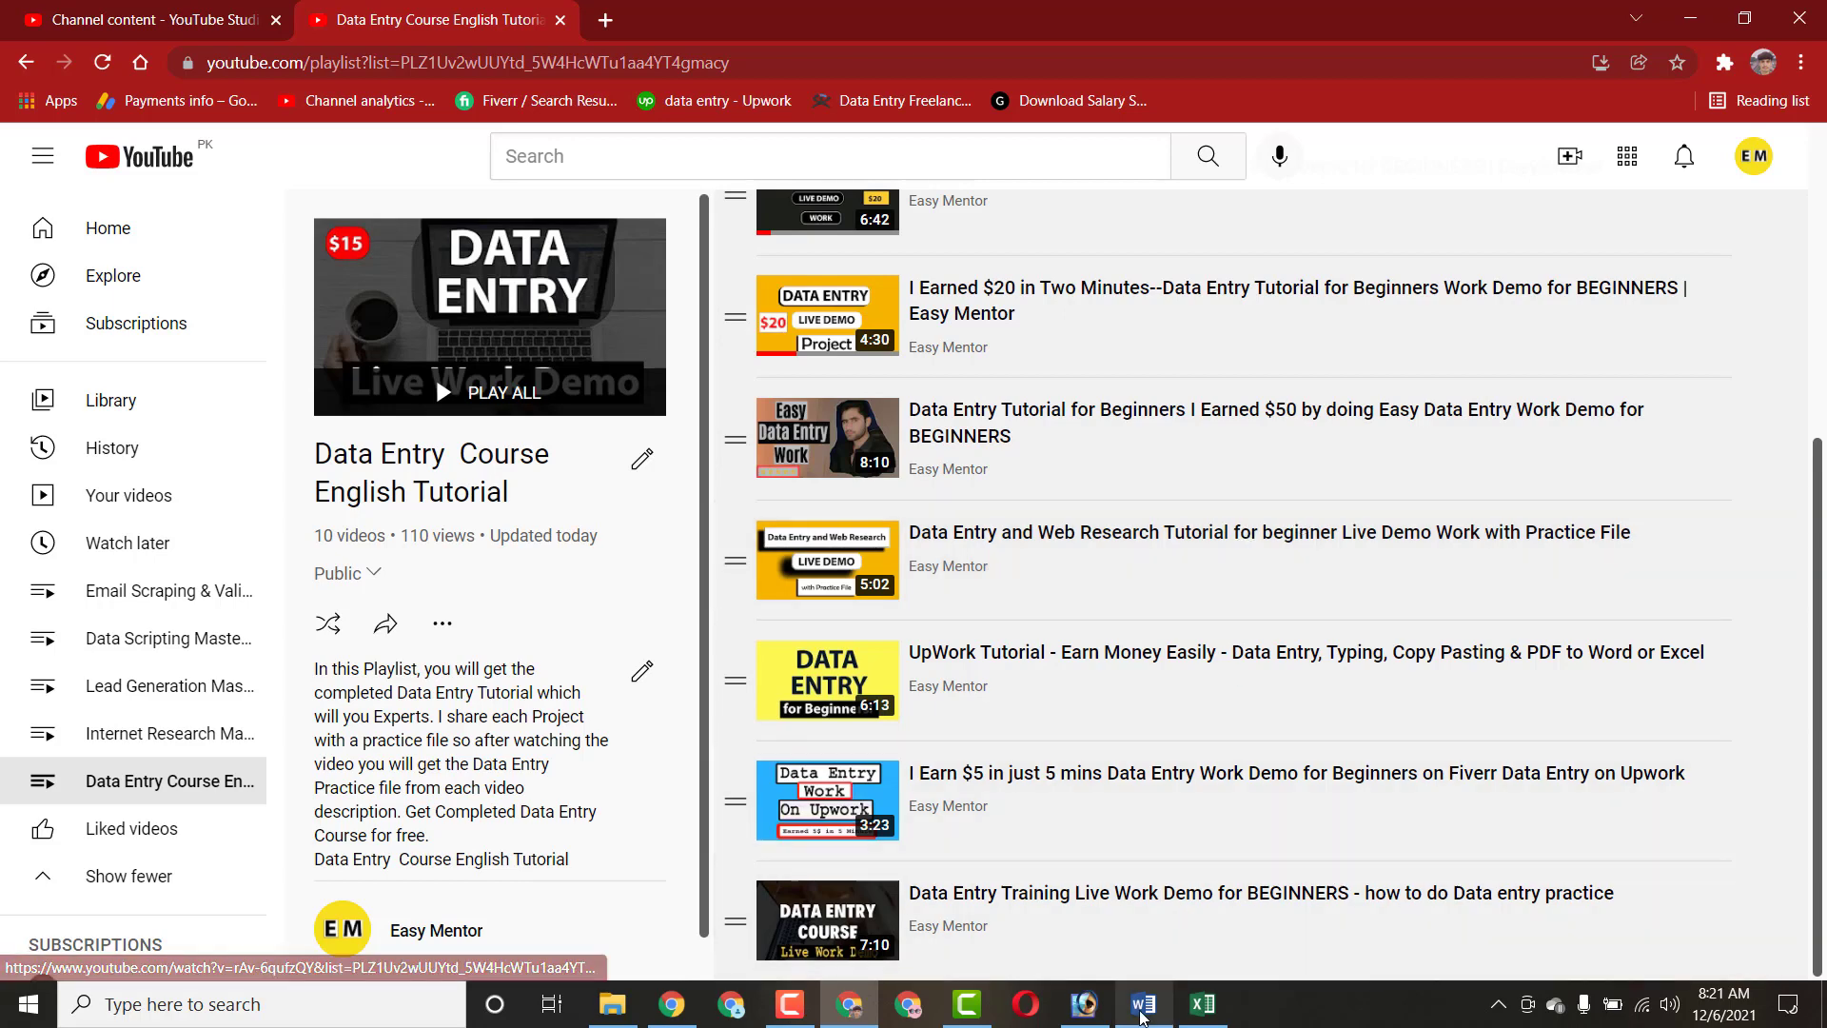
click(1128, 1009)
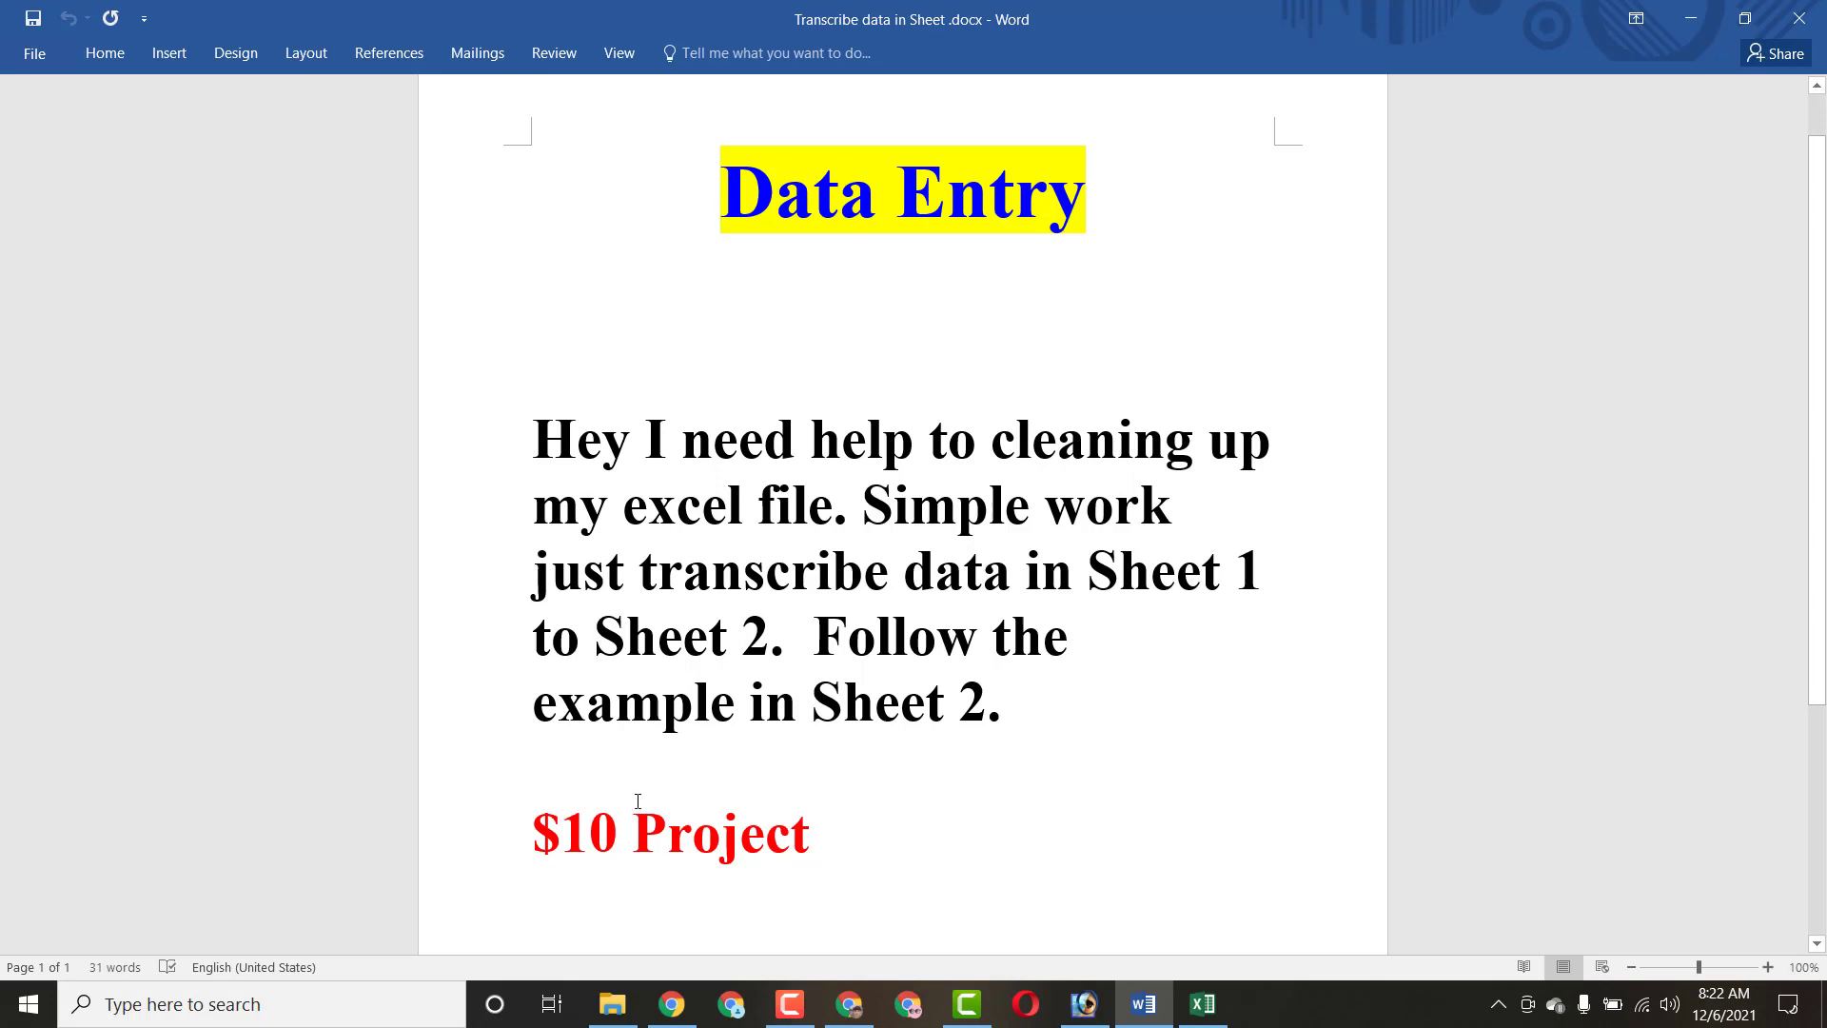
Compare Sheet2's example row with Sheet1's realtor list, selecting A2's first name
click(1201, 1005)
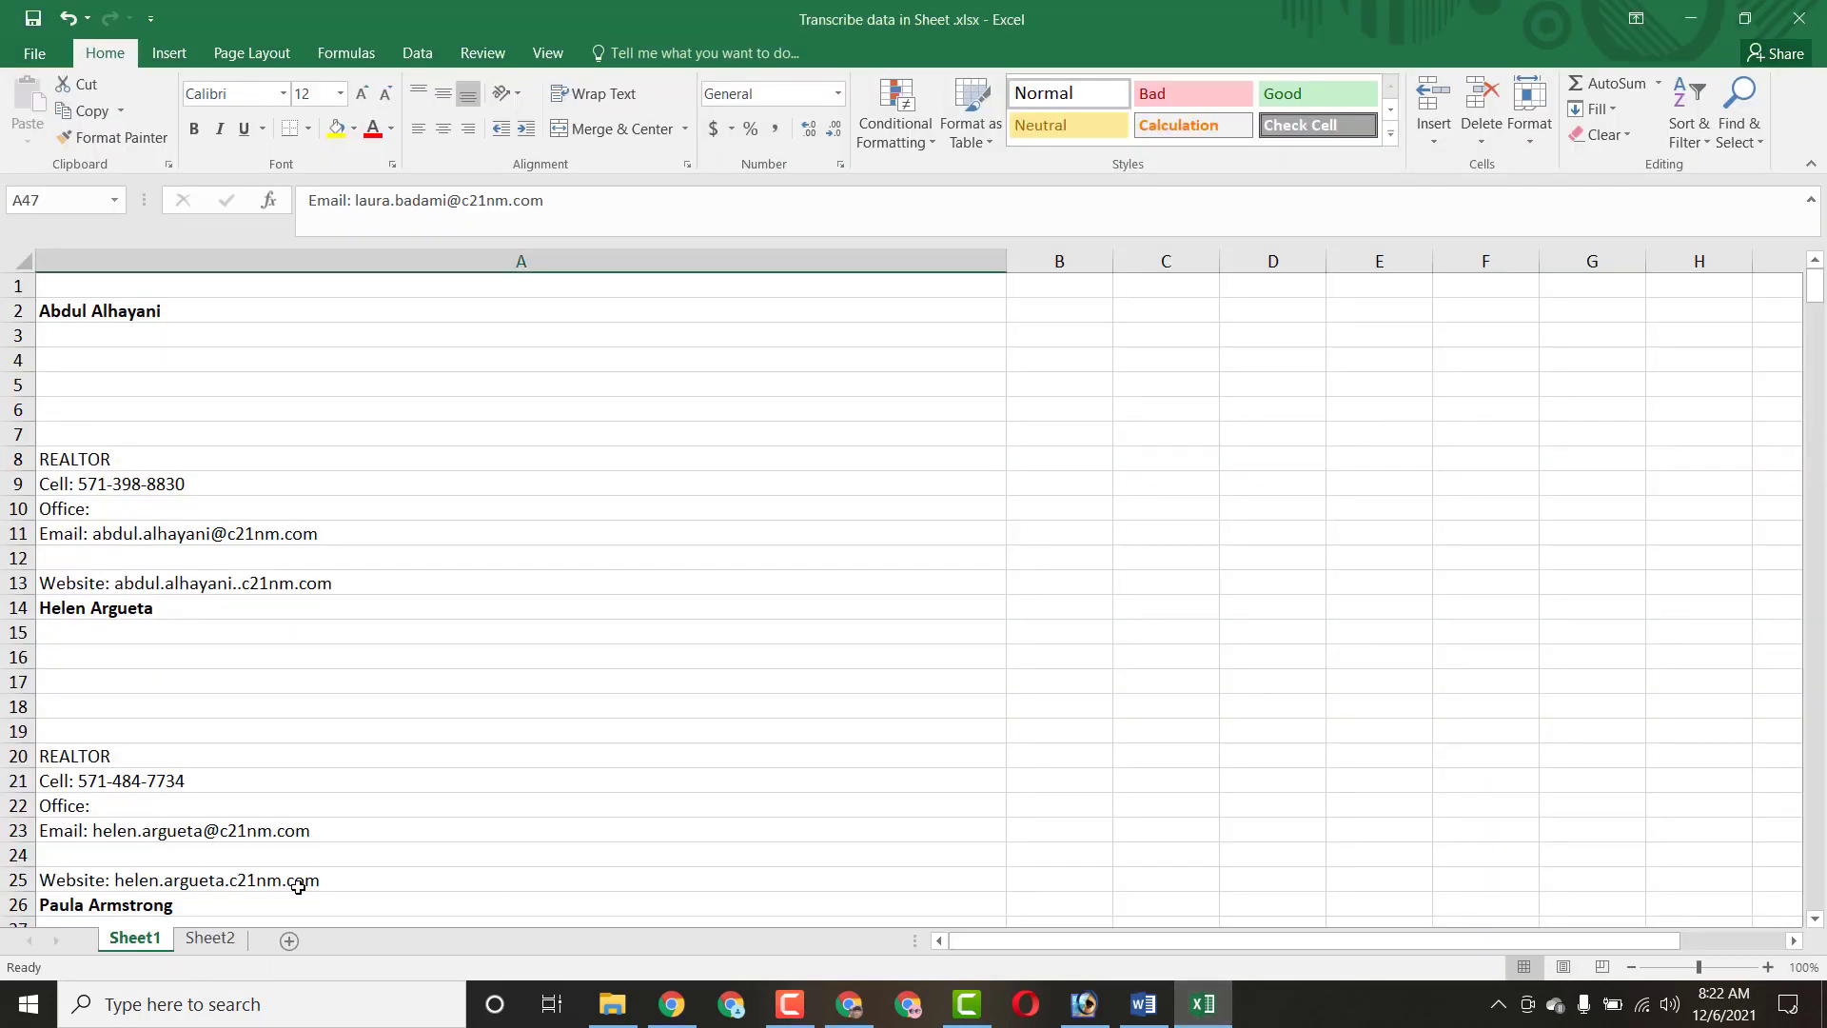
click(217, 942)
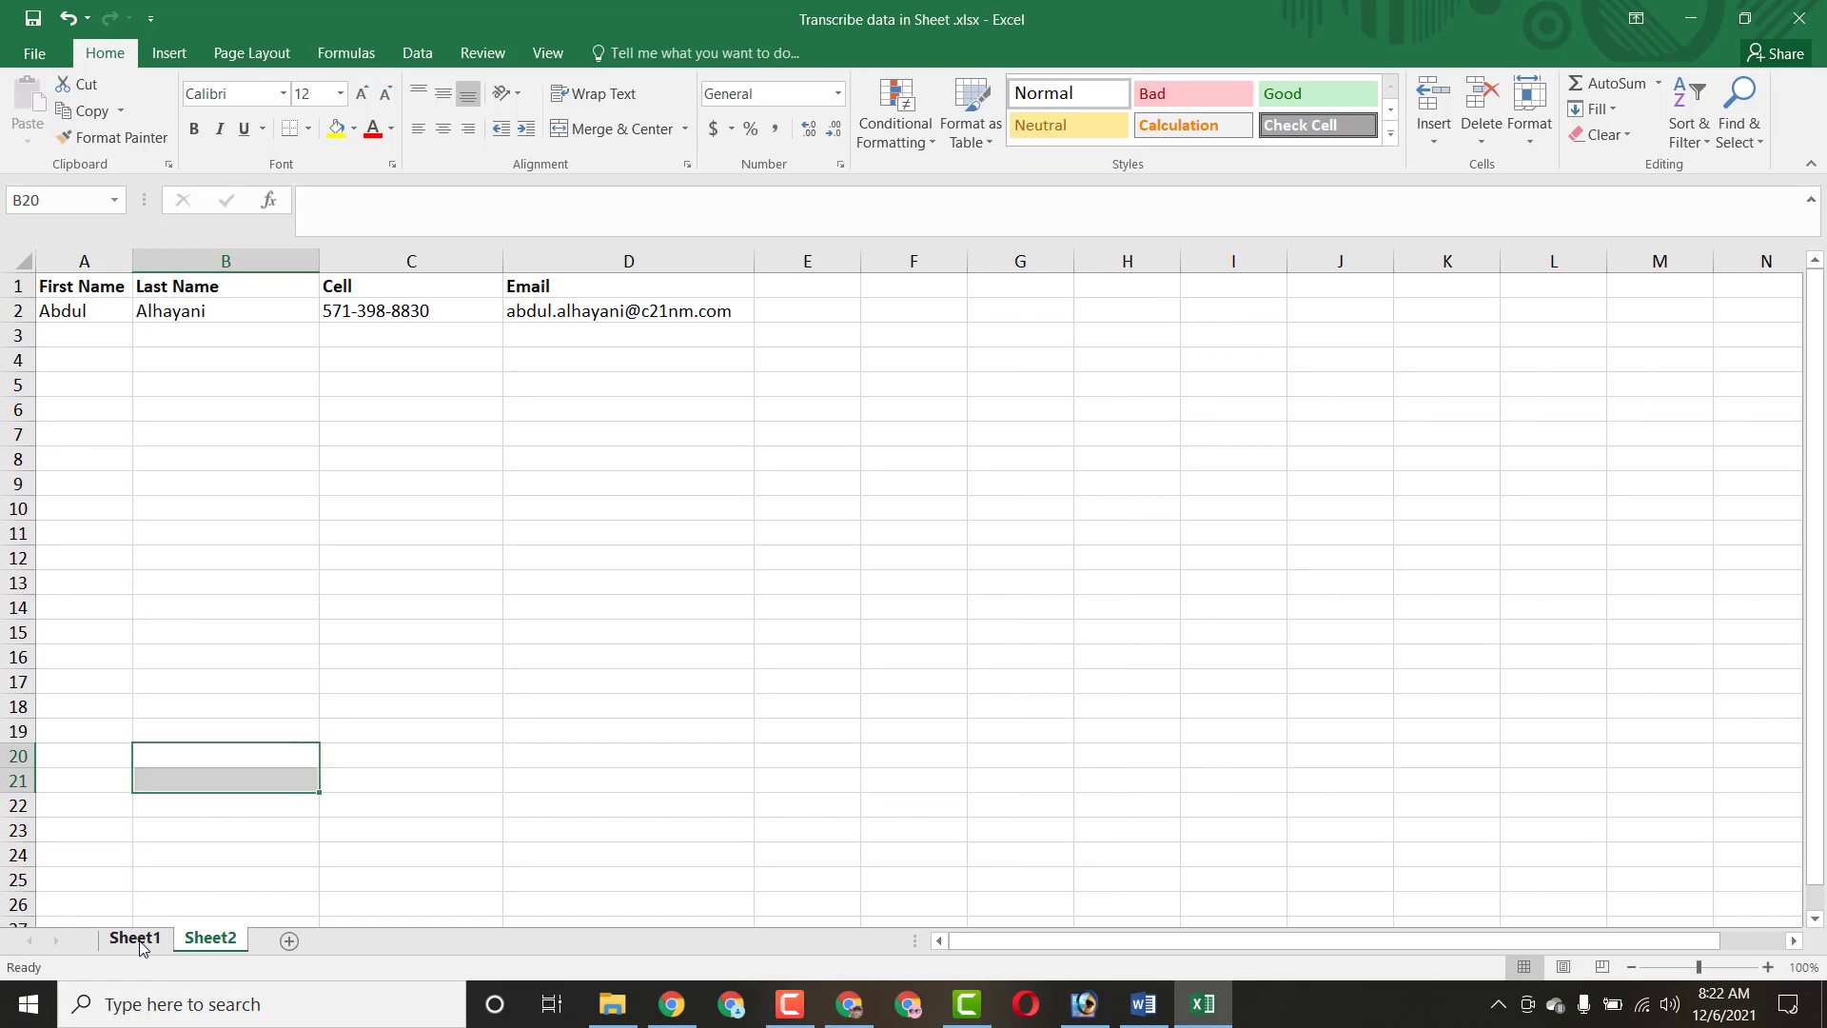
click(136, 940)
click(209, 940)
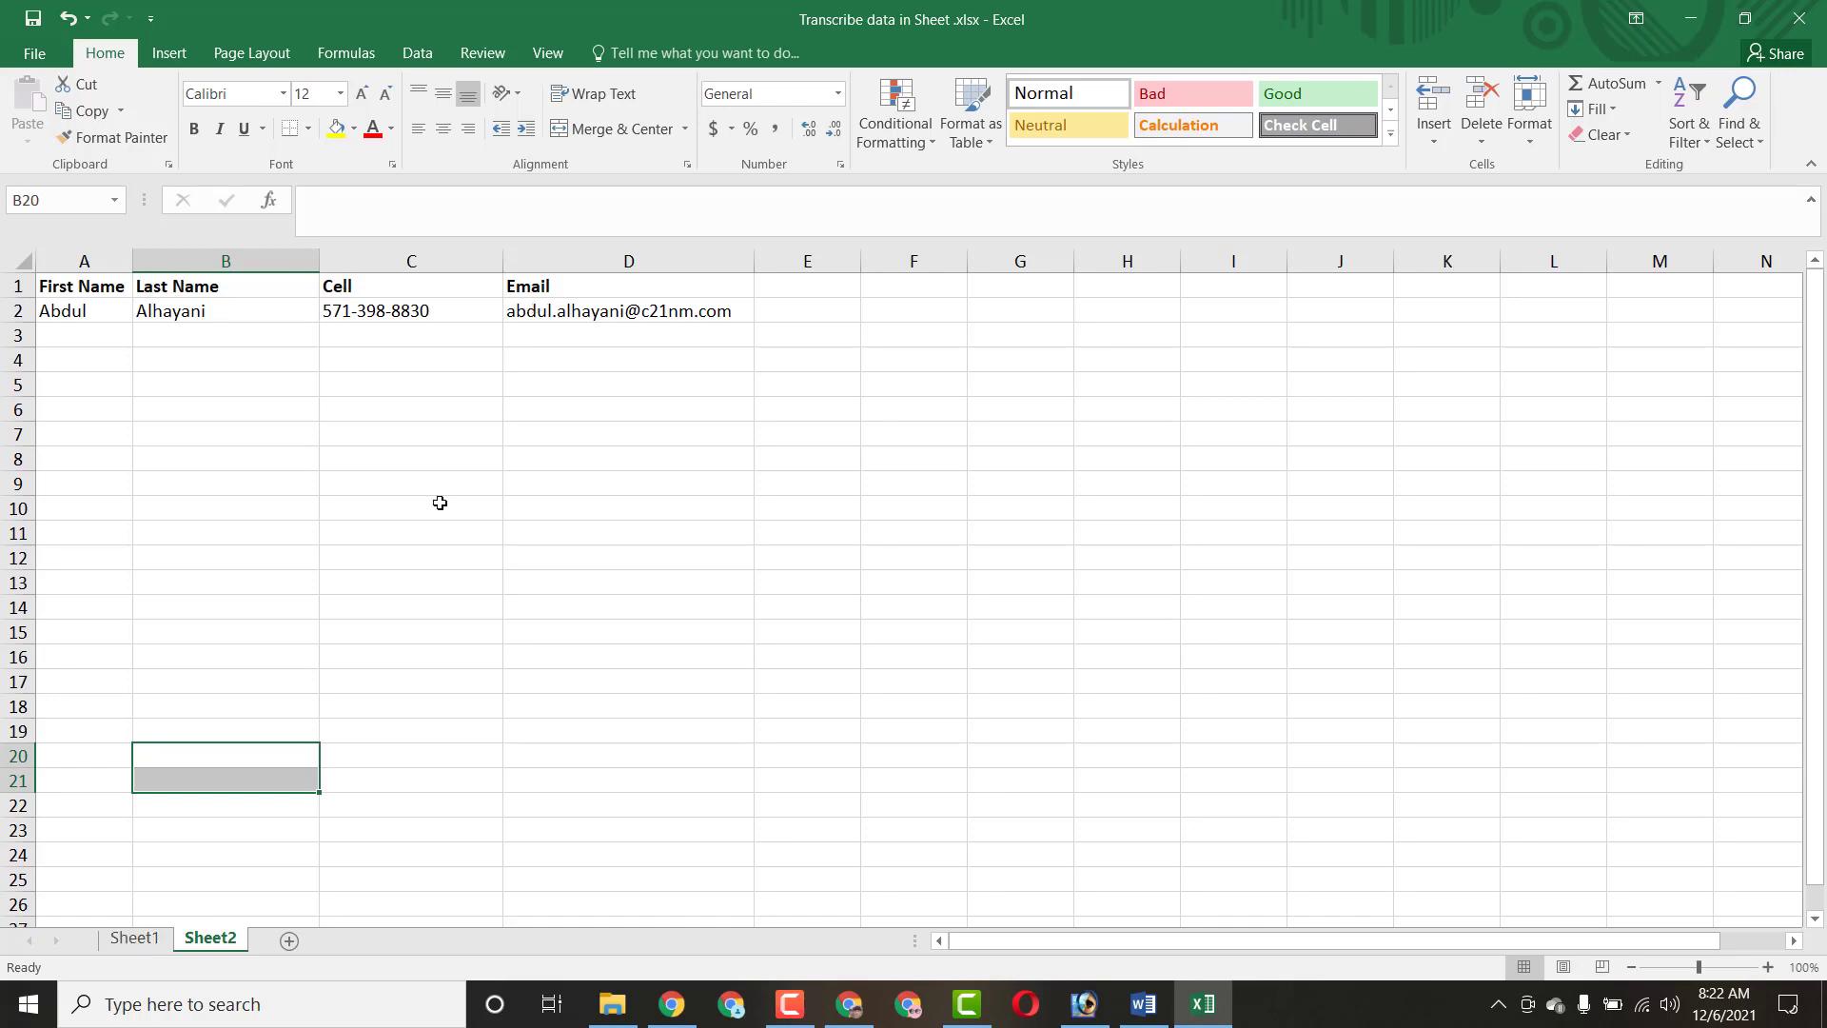
click(140, 938)
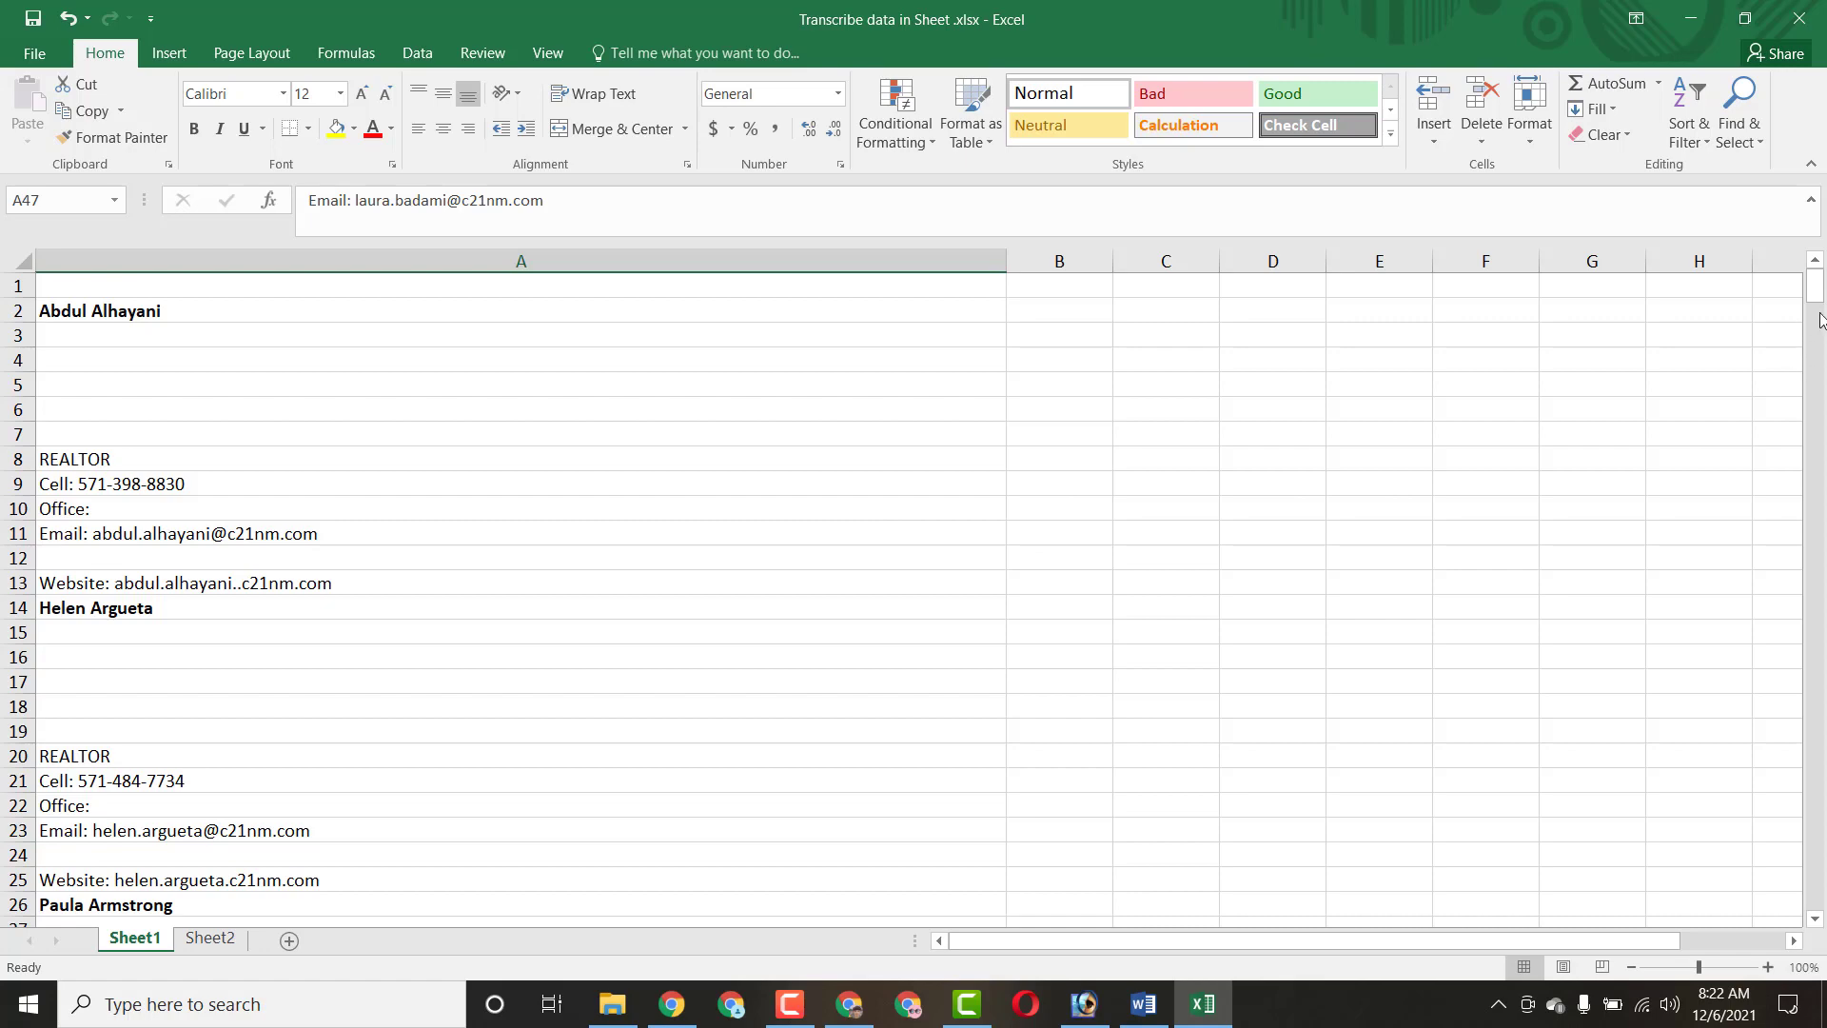
mouse_move(1820, 286)
mouse_down()
mouse_move(1819, 916)
mouse_move(1821, 273)
mouse_up()
click(166, 309)
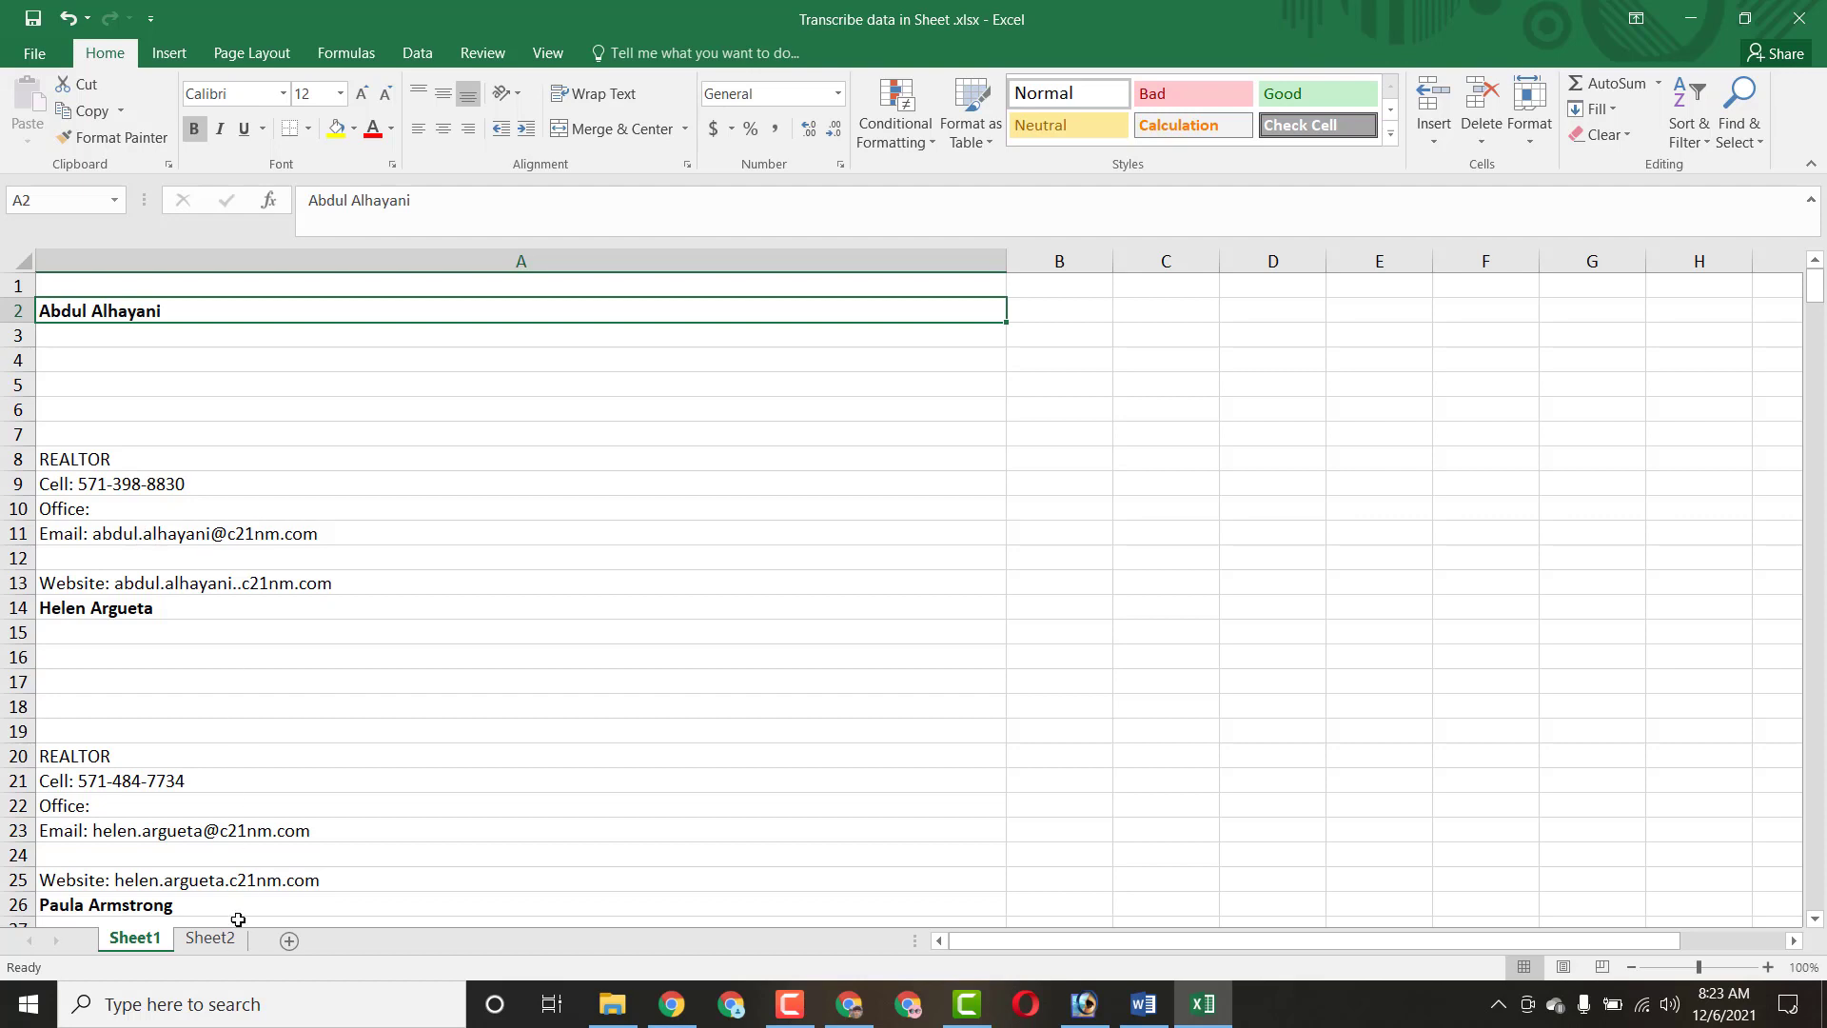
Copy the second realtor's full name from Sheet1 A14 into Sheet2 A3
click(210, 938)
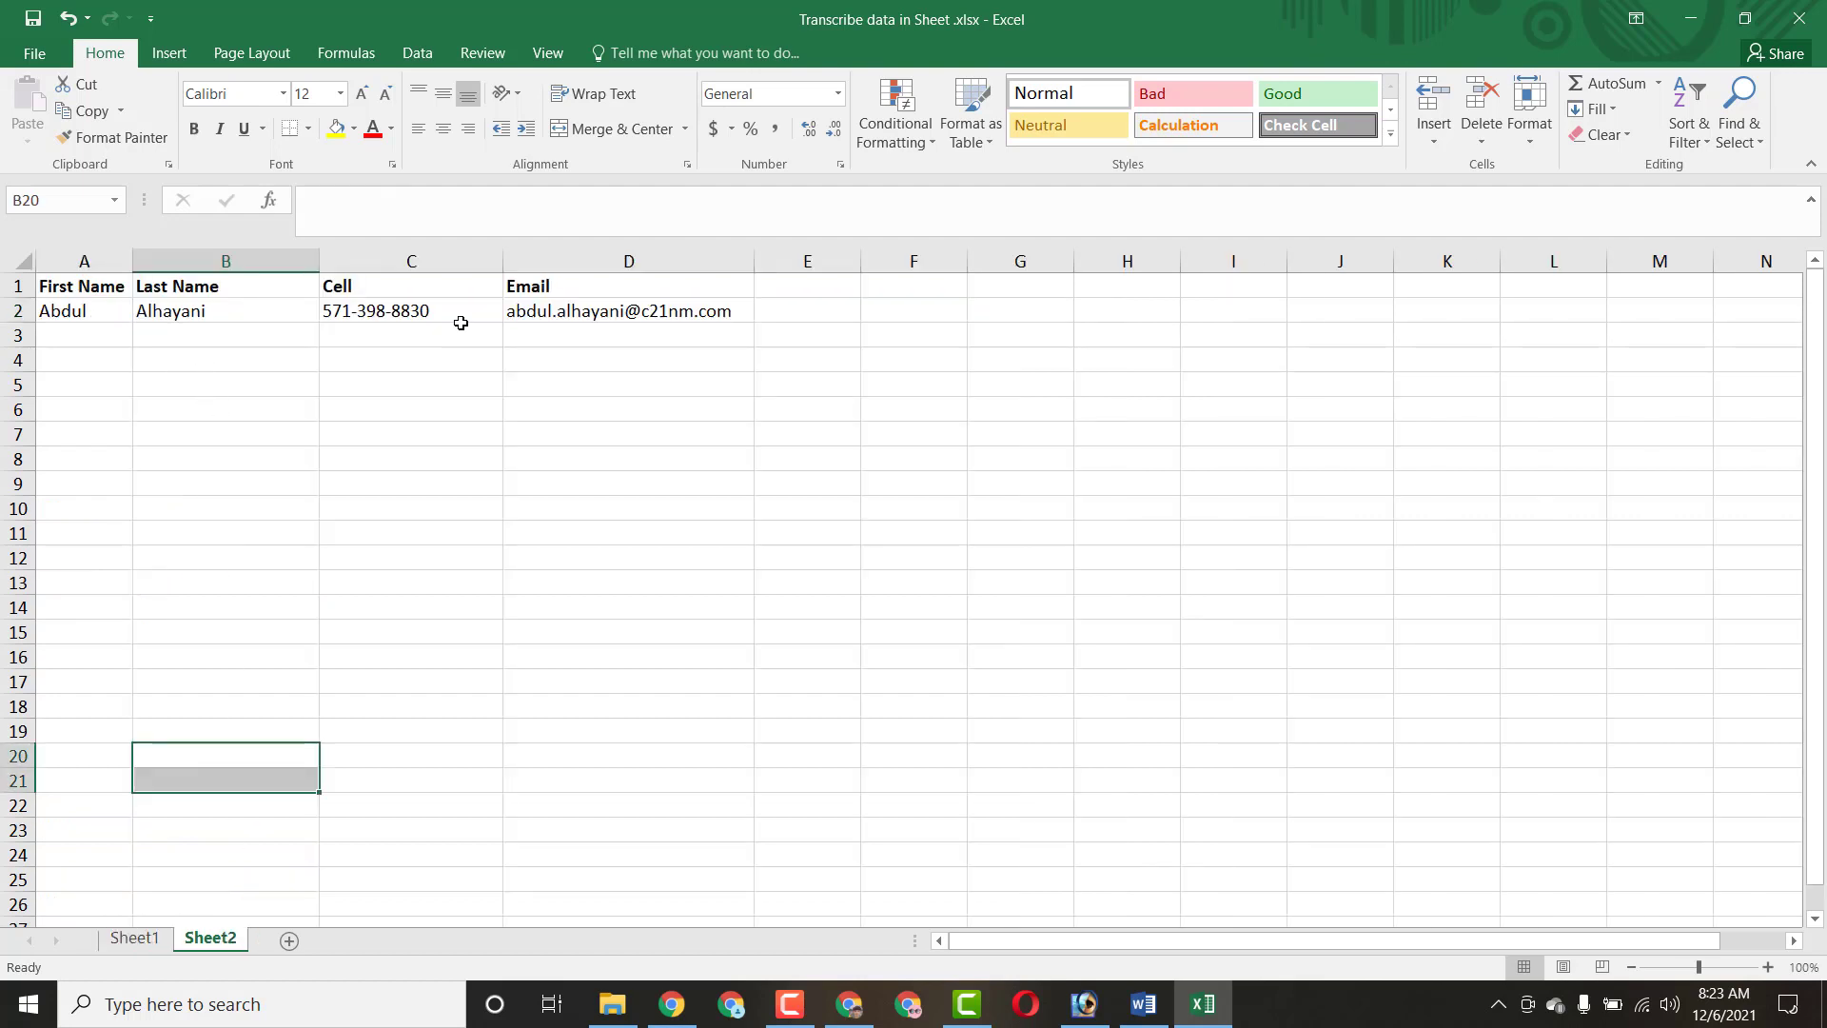
click(123, 946)
double_click(170, 607)
drag(170, 607, 57, 626)
right_click(73, 609)
click(118, 649)
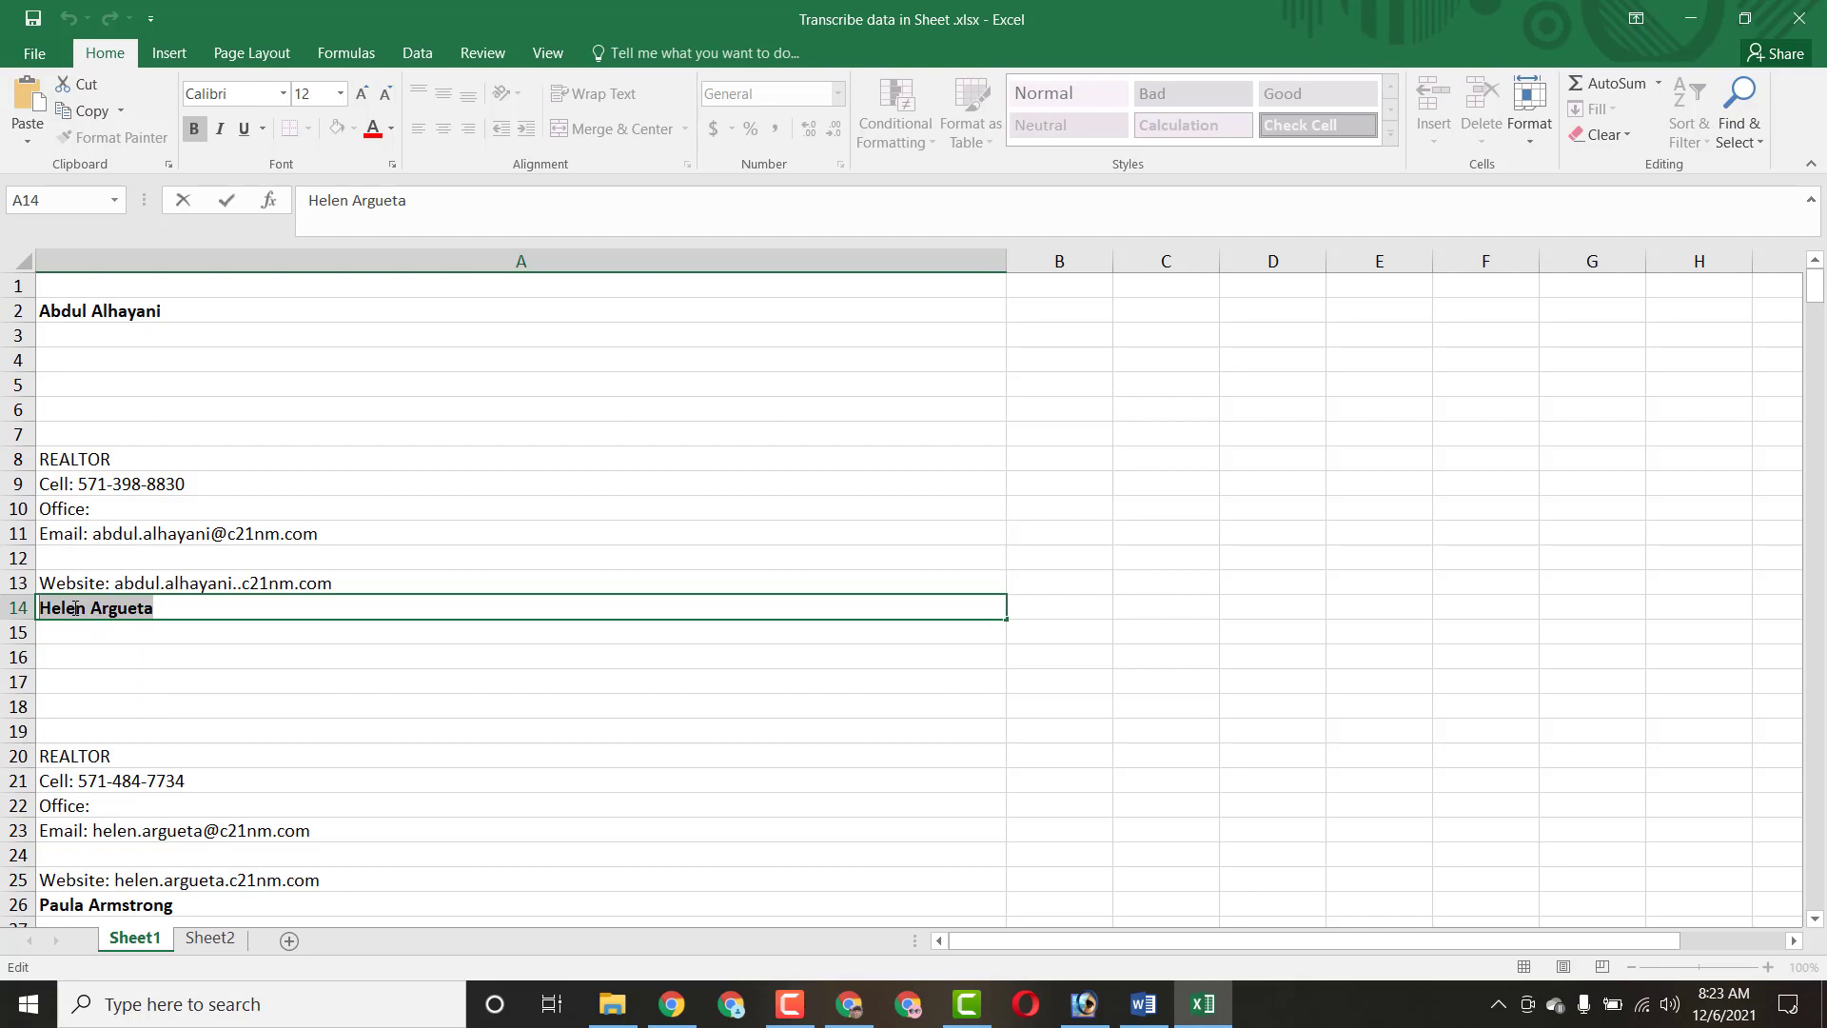
click(210, 938)
click(84, 333)
click(131, 427)
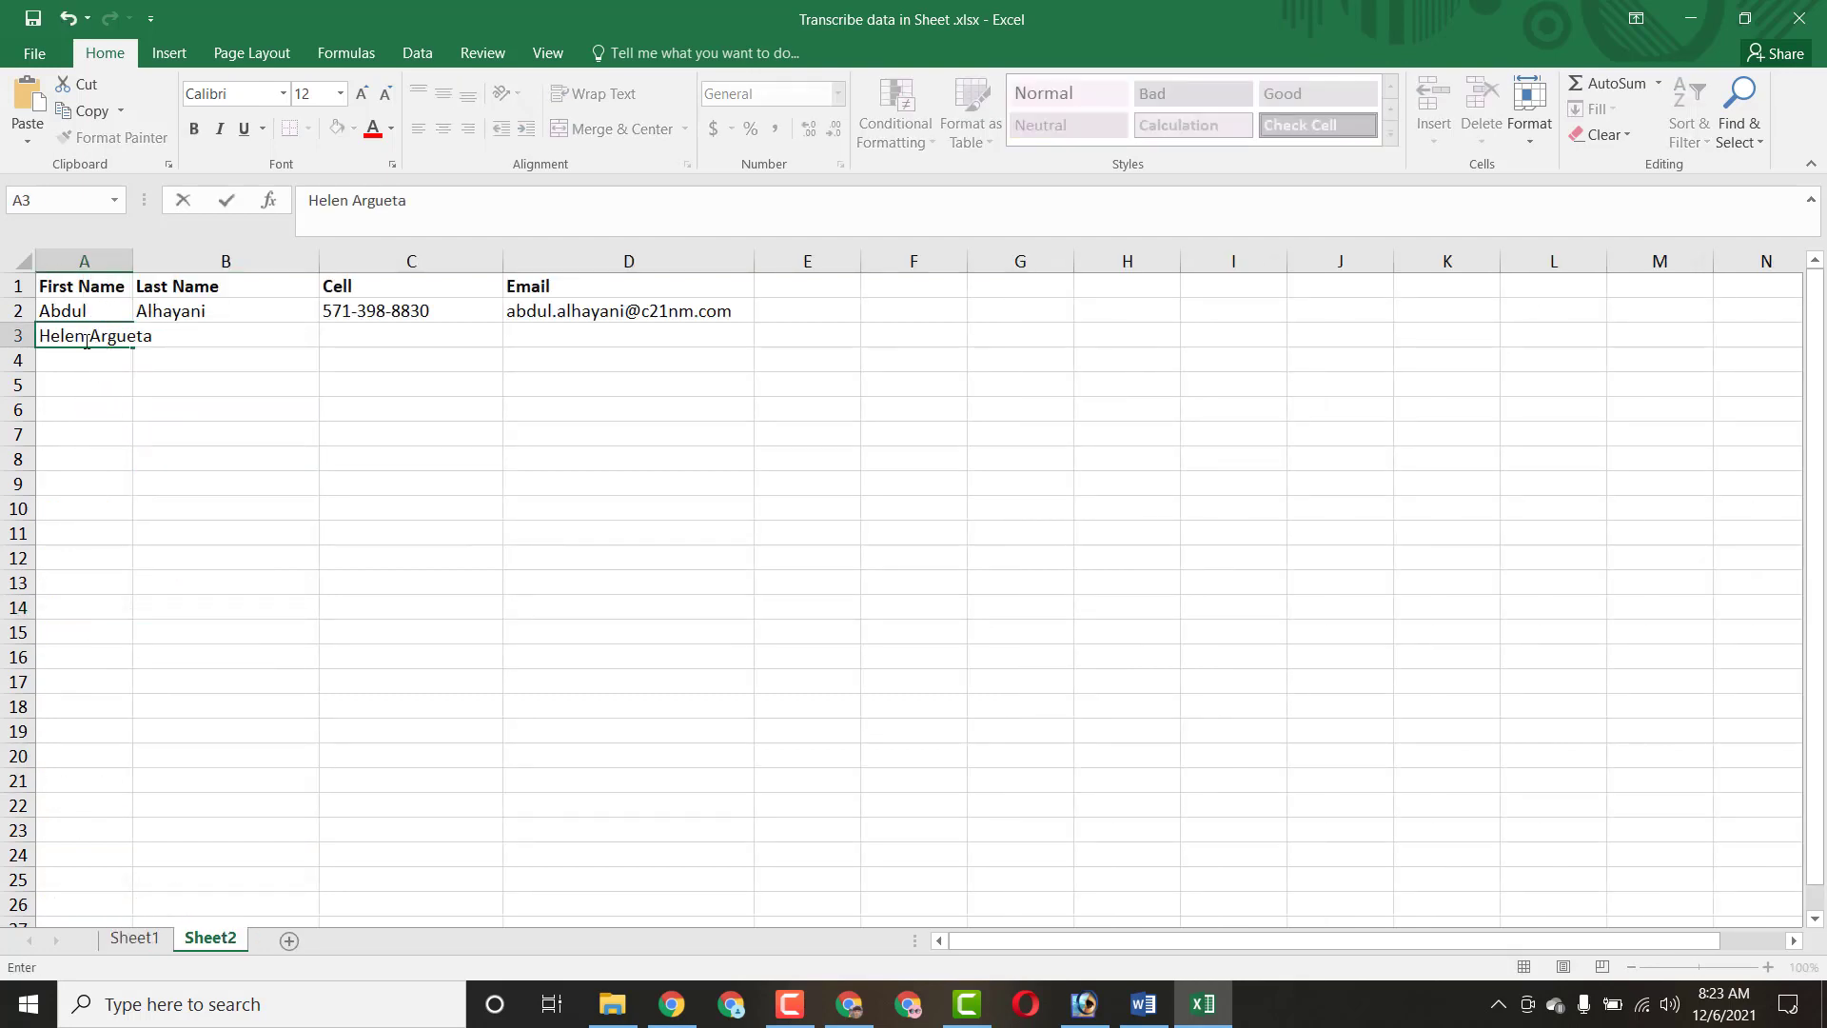
Move the surname out of A3 into B3, leaving only the first name
drag(93, 335, 153, 335)
right_click(138, 338)
click(182, 354)
click(225, 547)
click(191, 336)
right_click(191, 336)
click(223, 433)
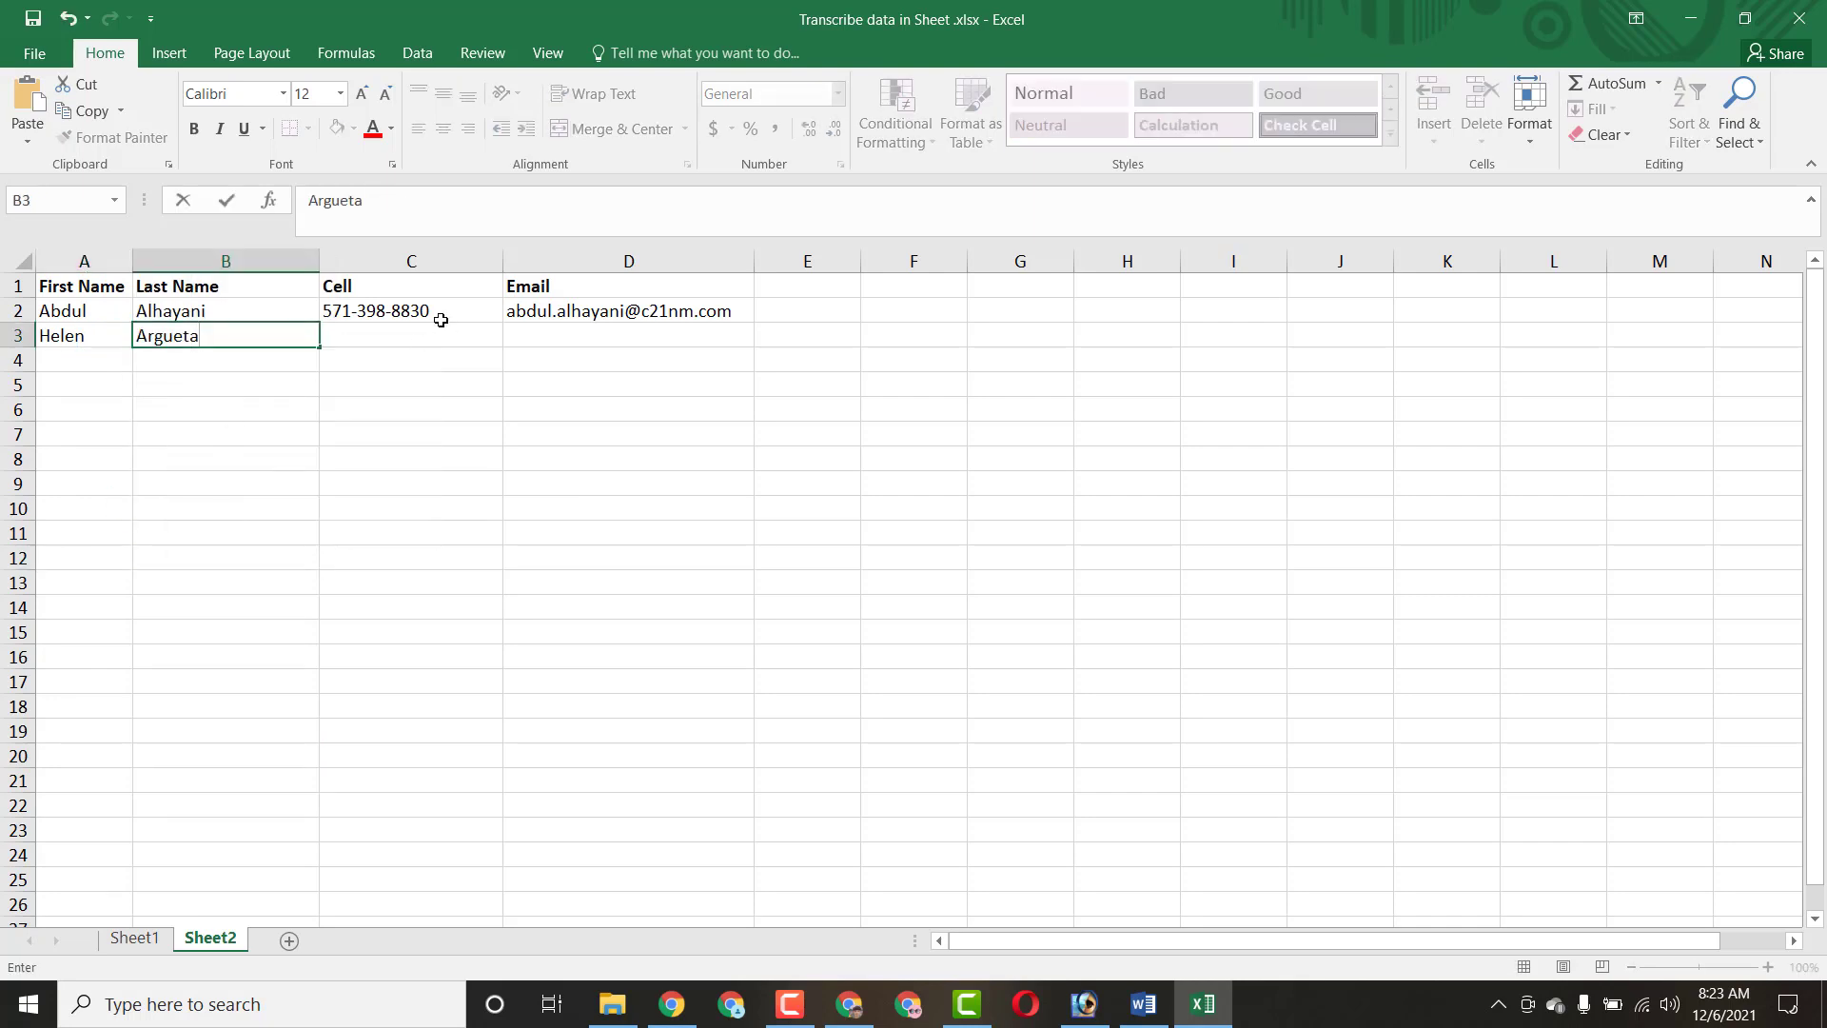
Copy the second realtor's phone number from Sheet1 A21 into Sheet2 C3
click(143, 946)
double_click(197, 781)
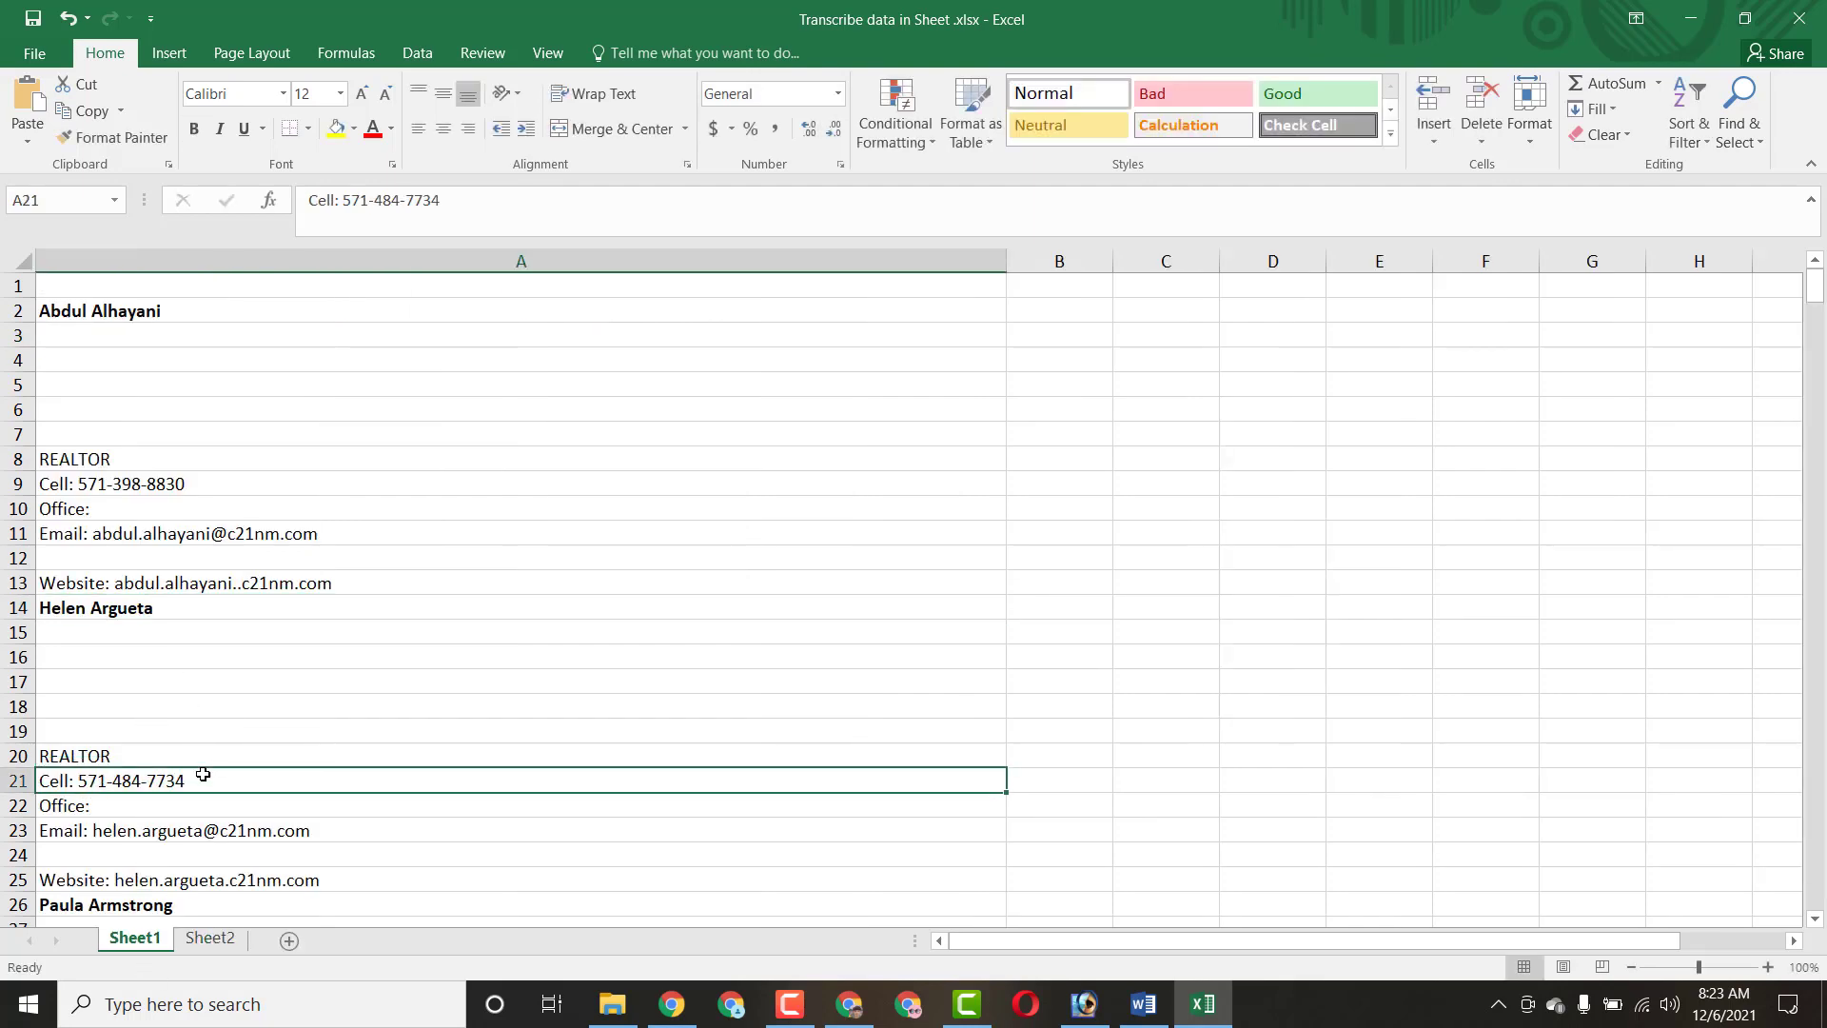
drag(187, 781, 79, 782)
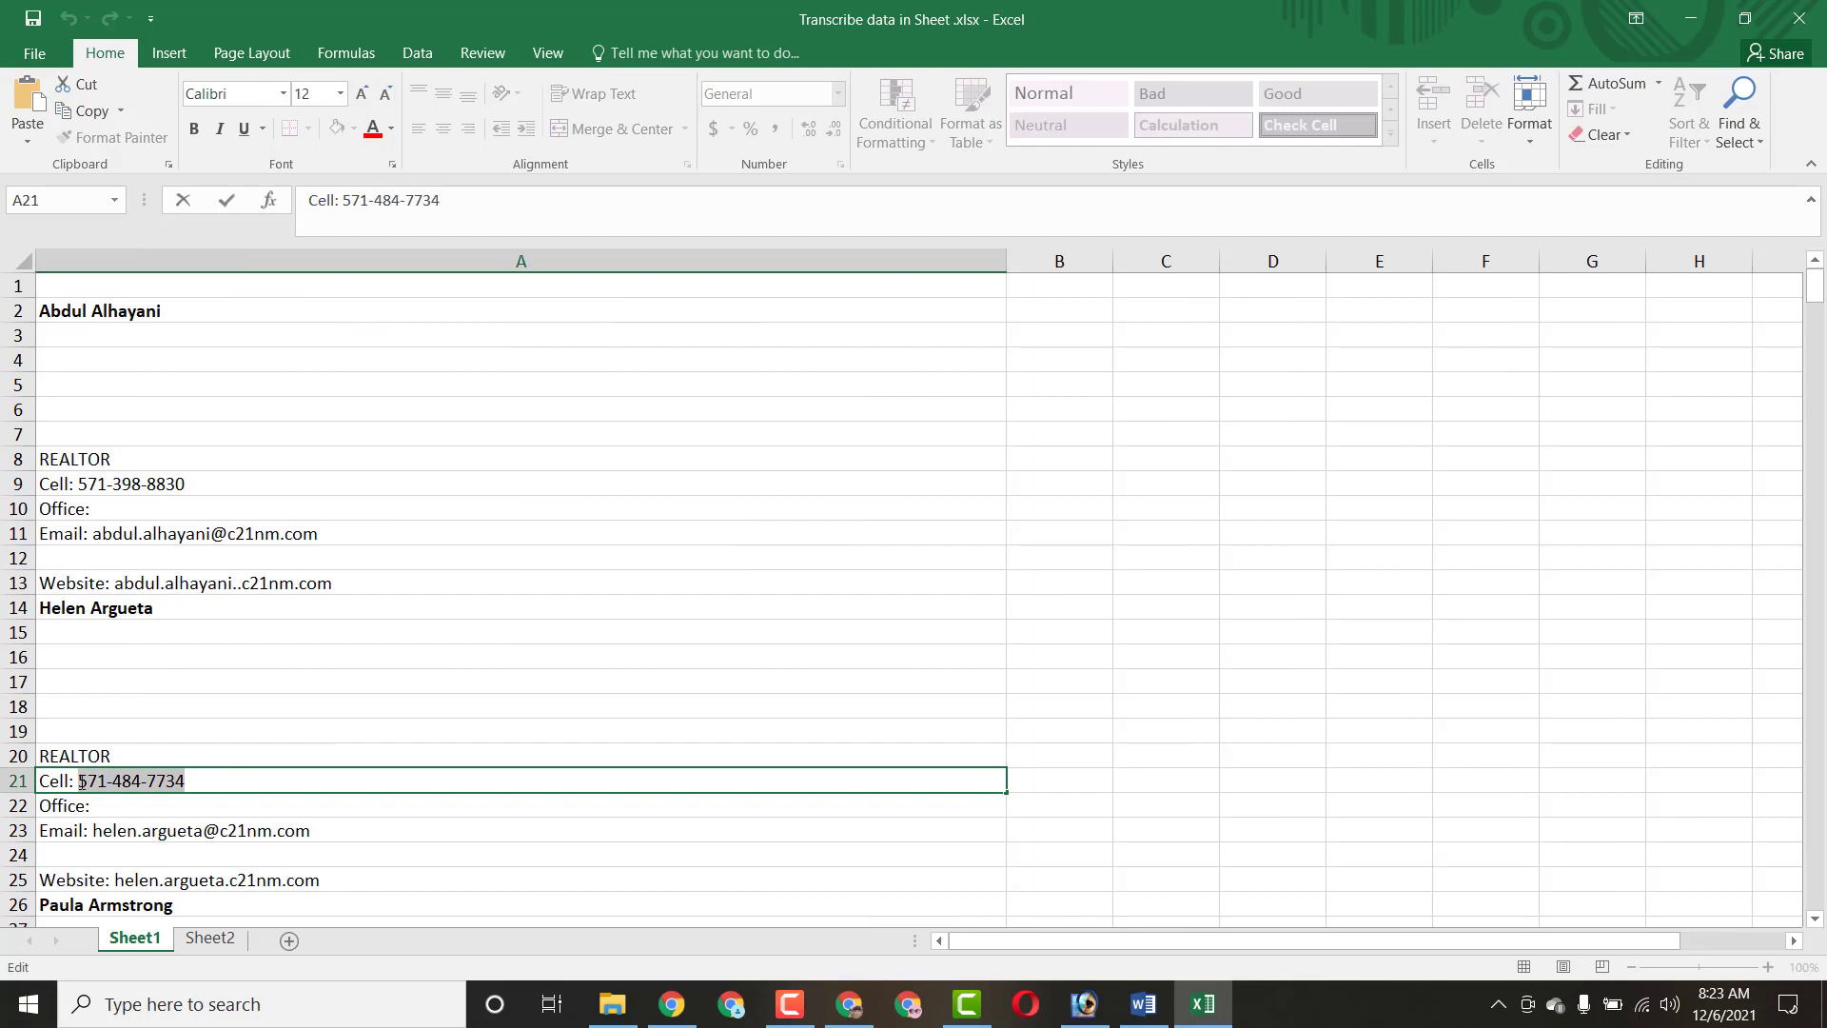
right_click(85, 780)
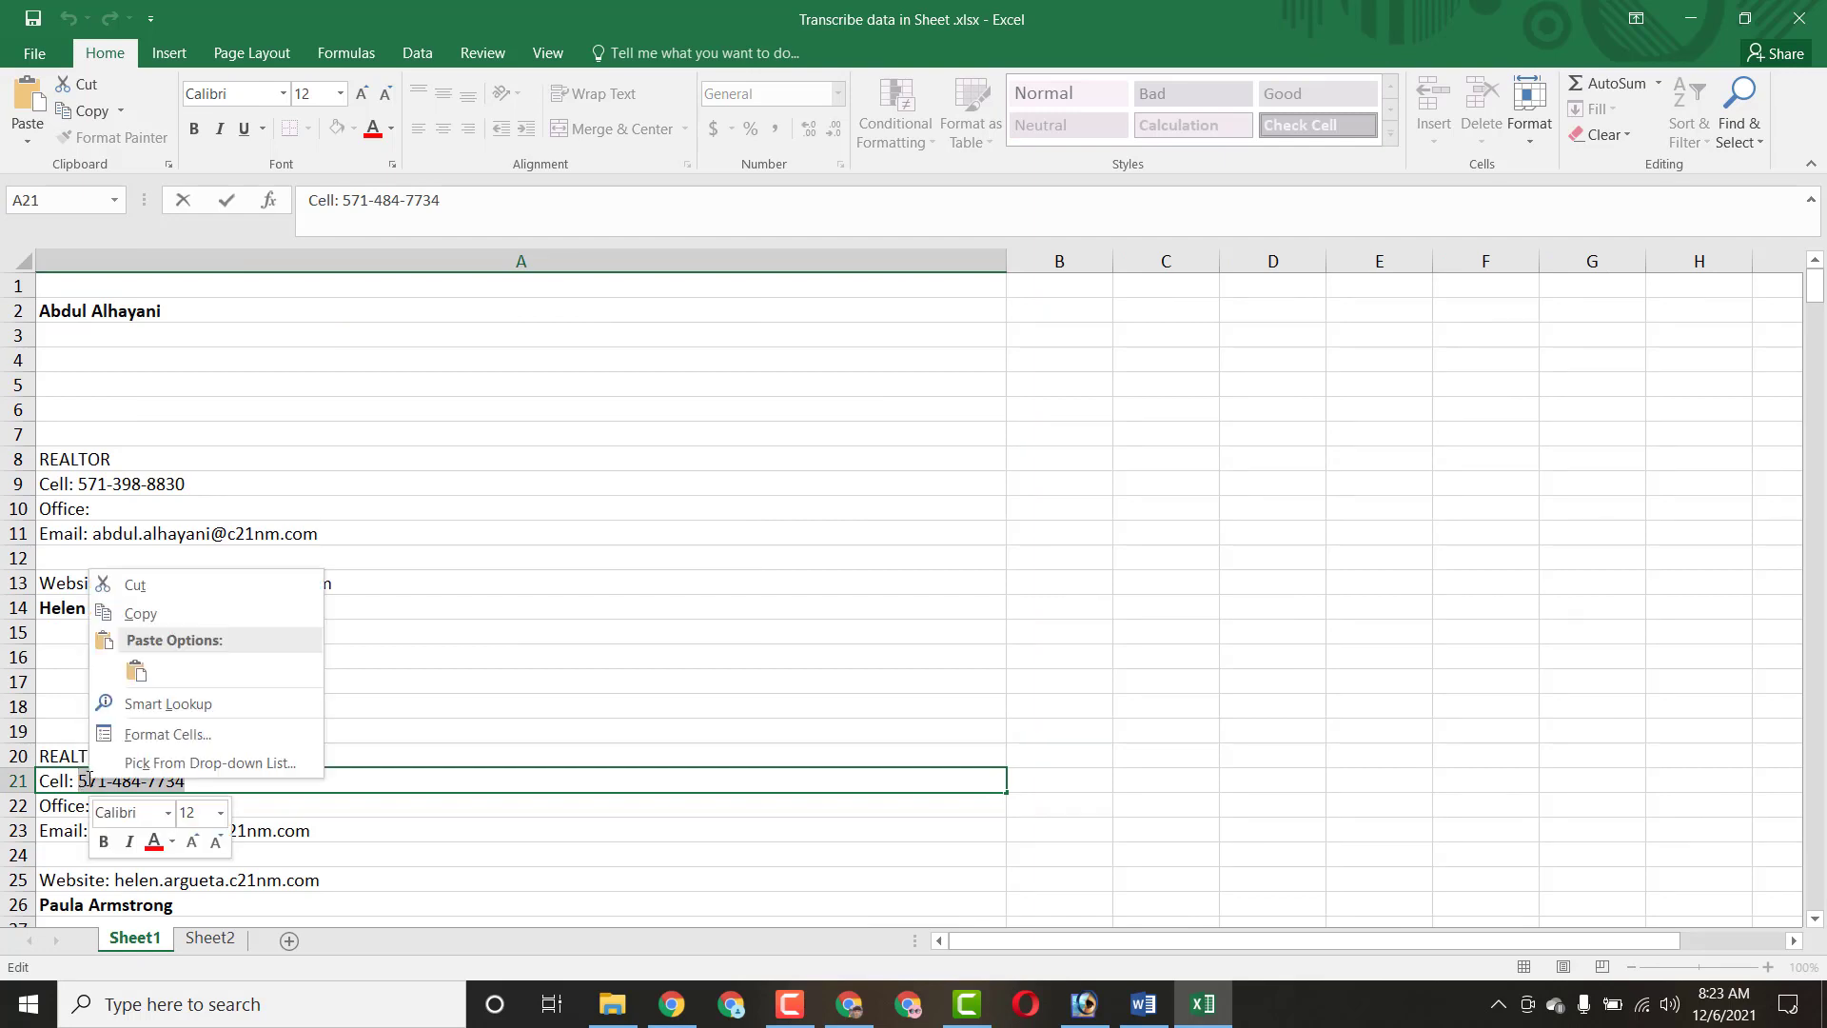
click(138, 614)
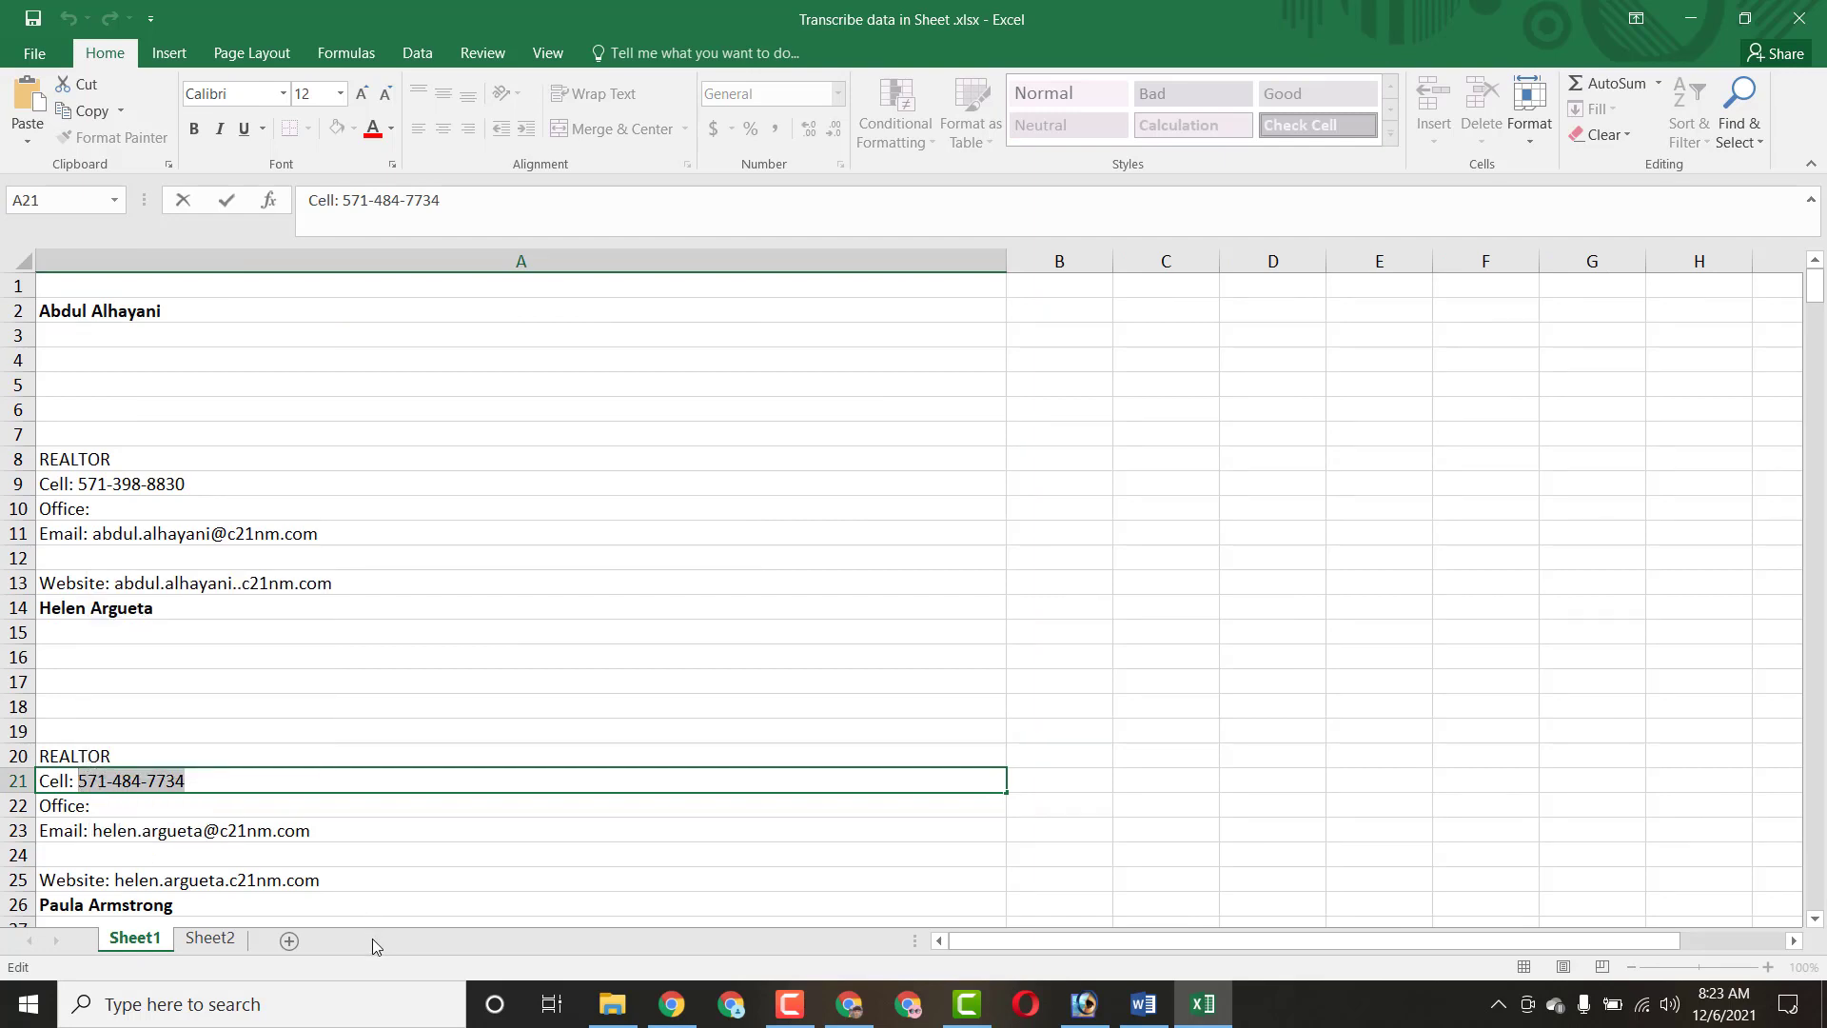
click(211, 938)
double_click(375, 336)
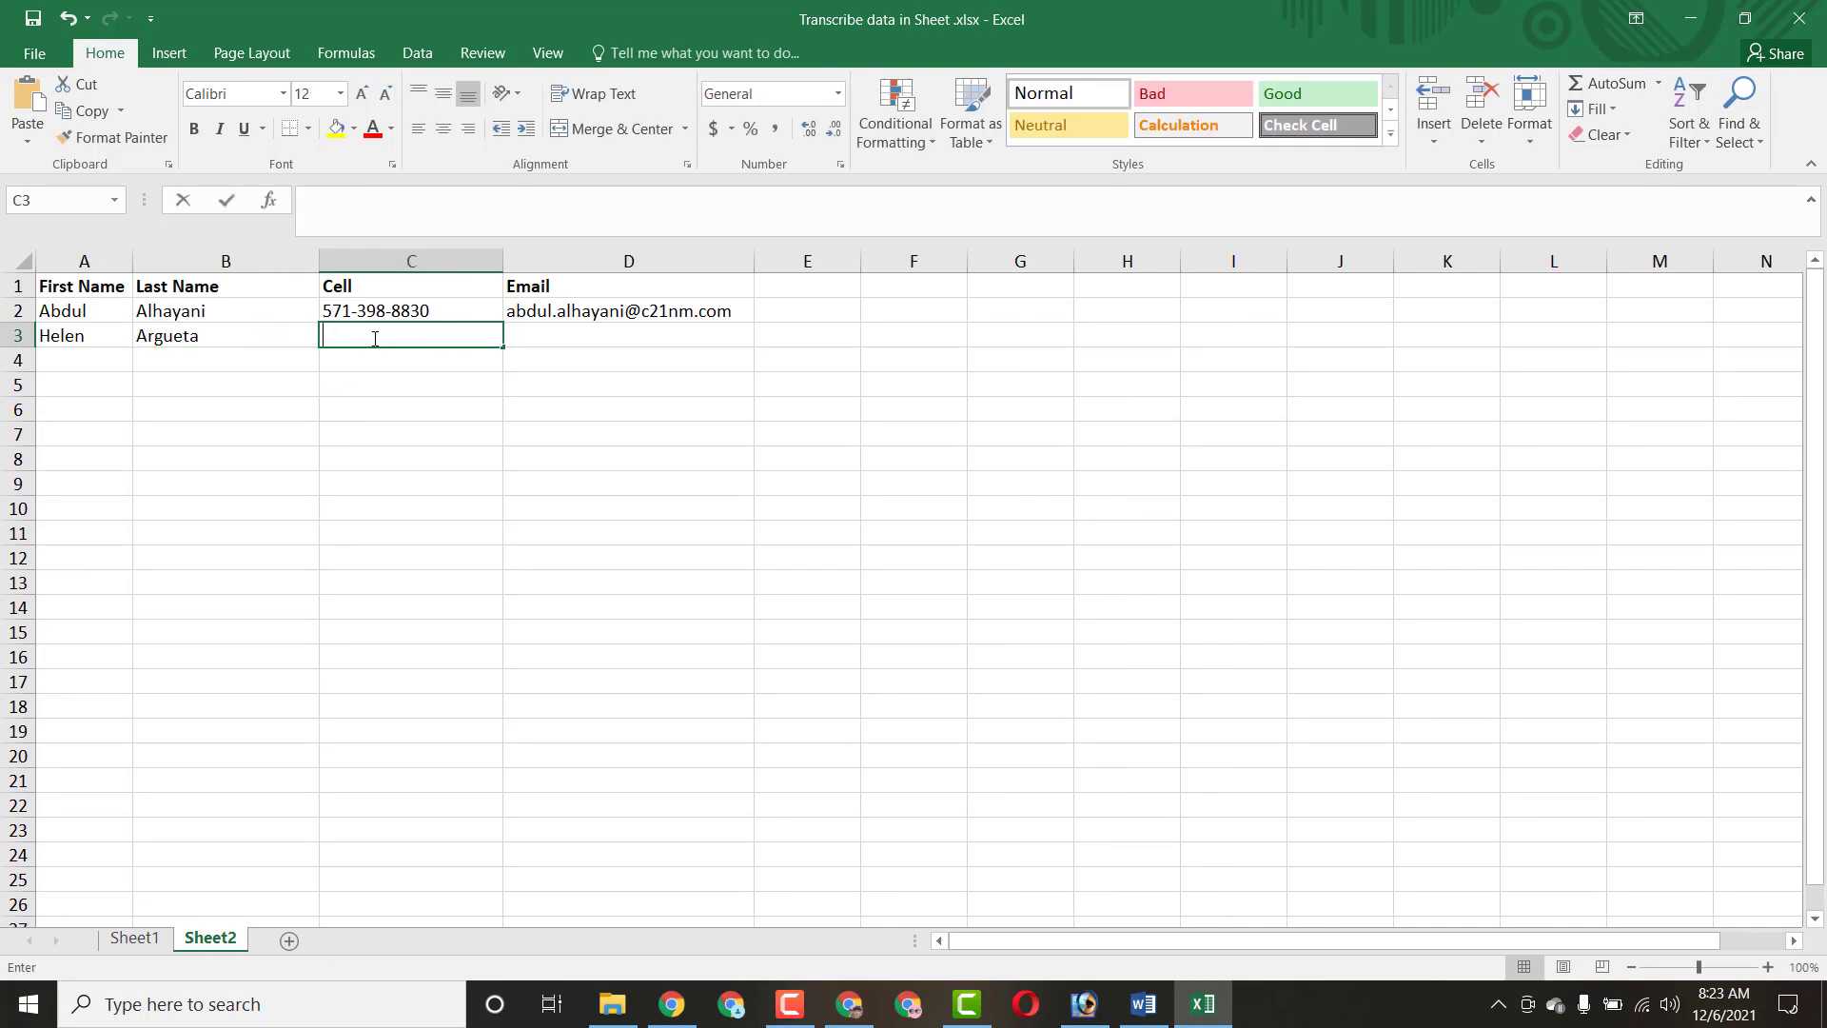
right_click(375, 338)
click(412, 437)
click(438, 507)
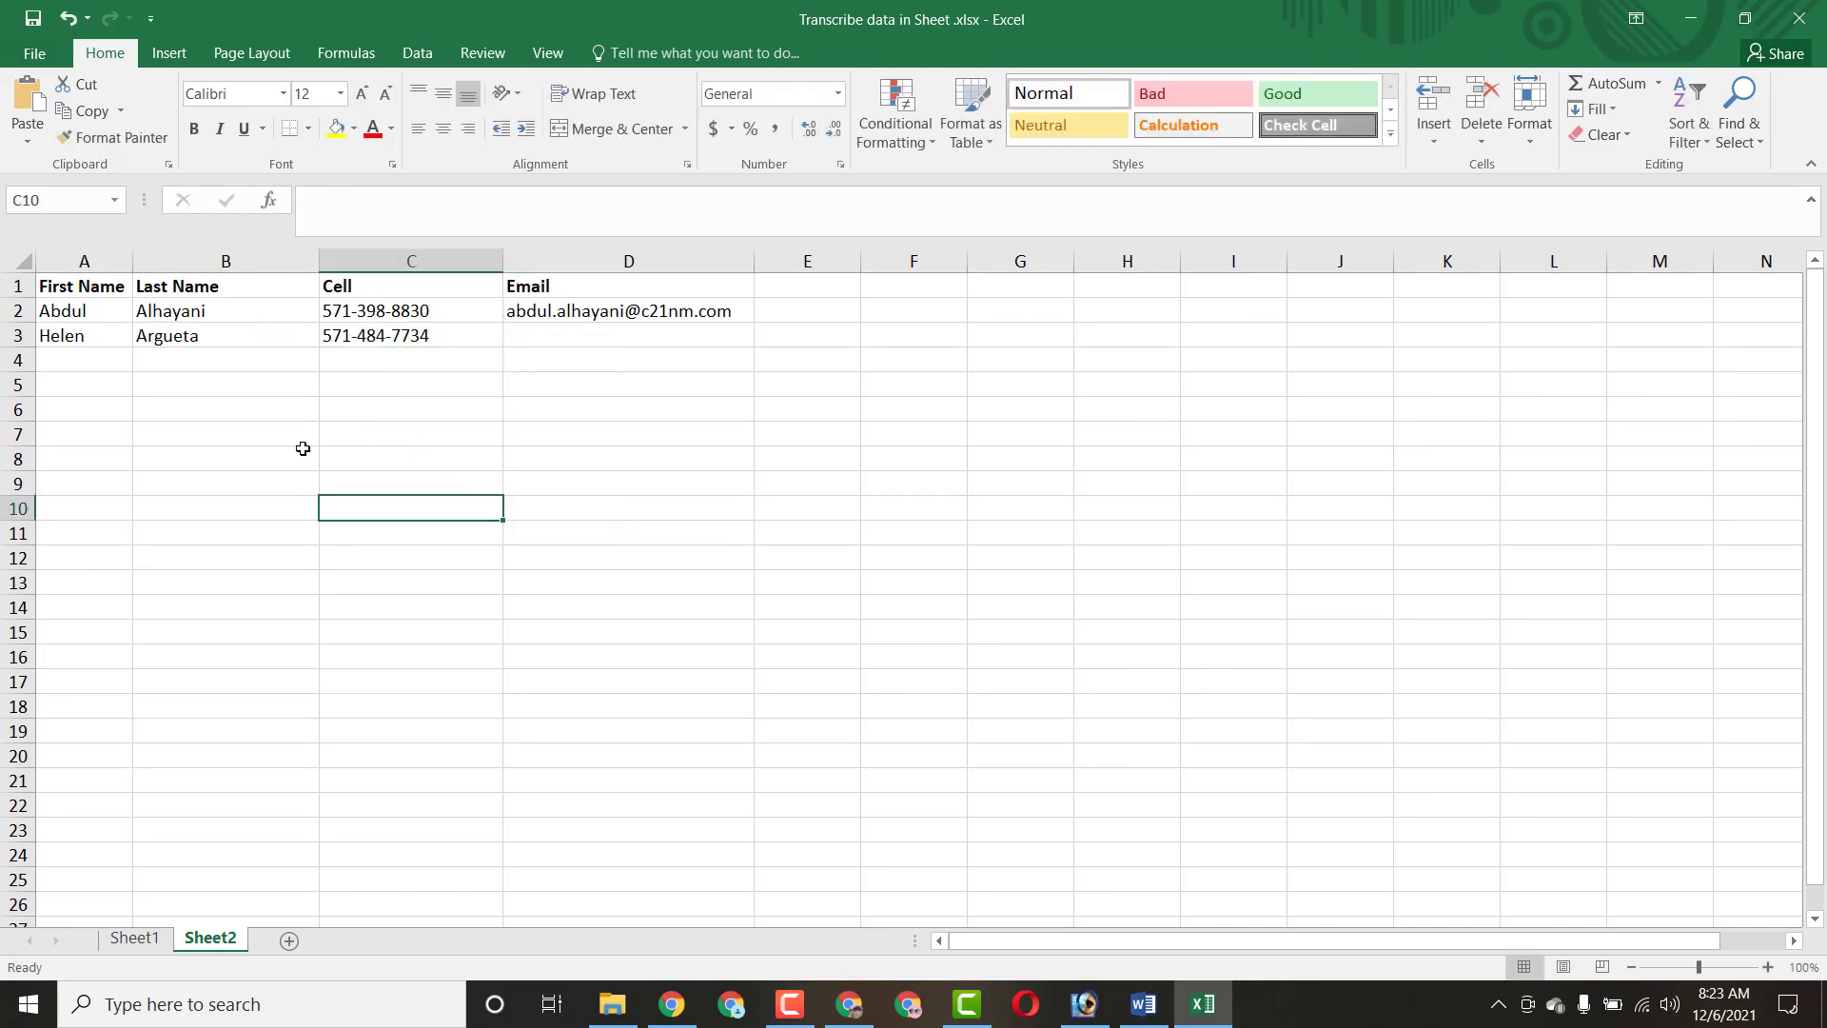
Copy the second realtor's email address from Sheet1 A23 into Sheet2 D3
click(136, 940)
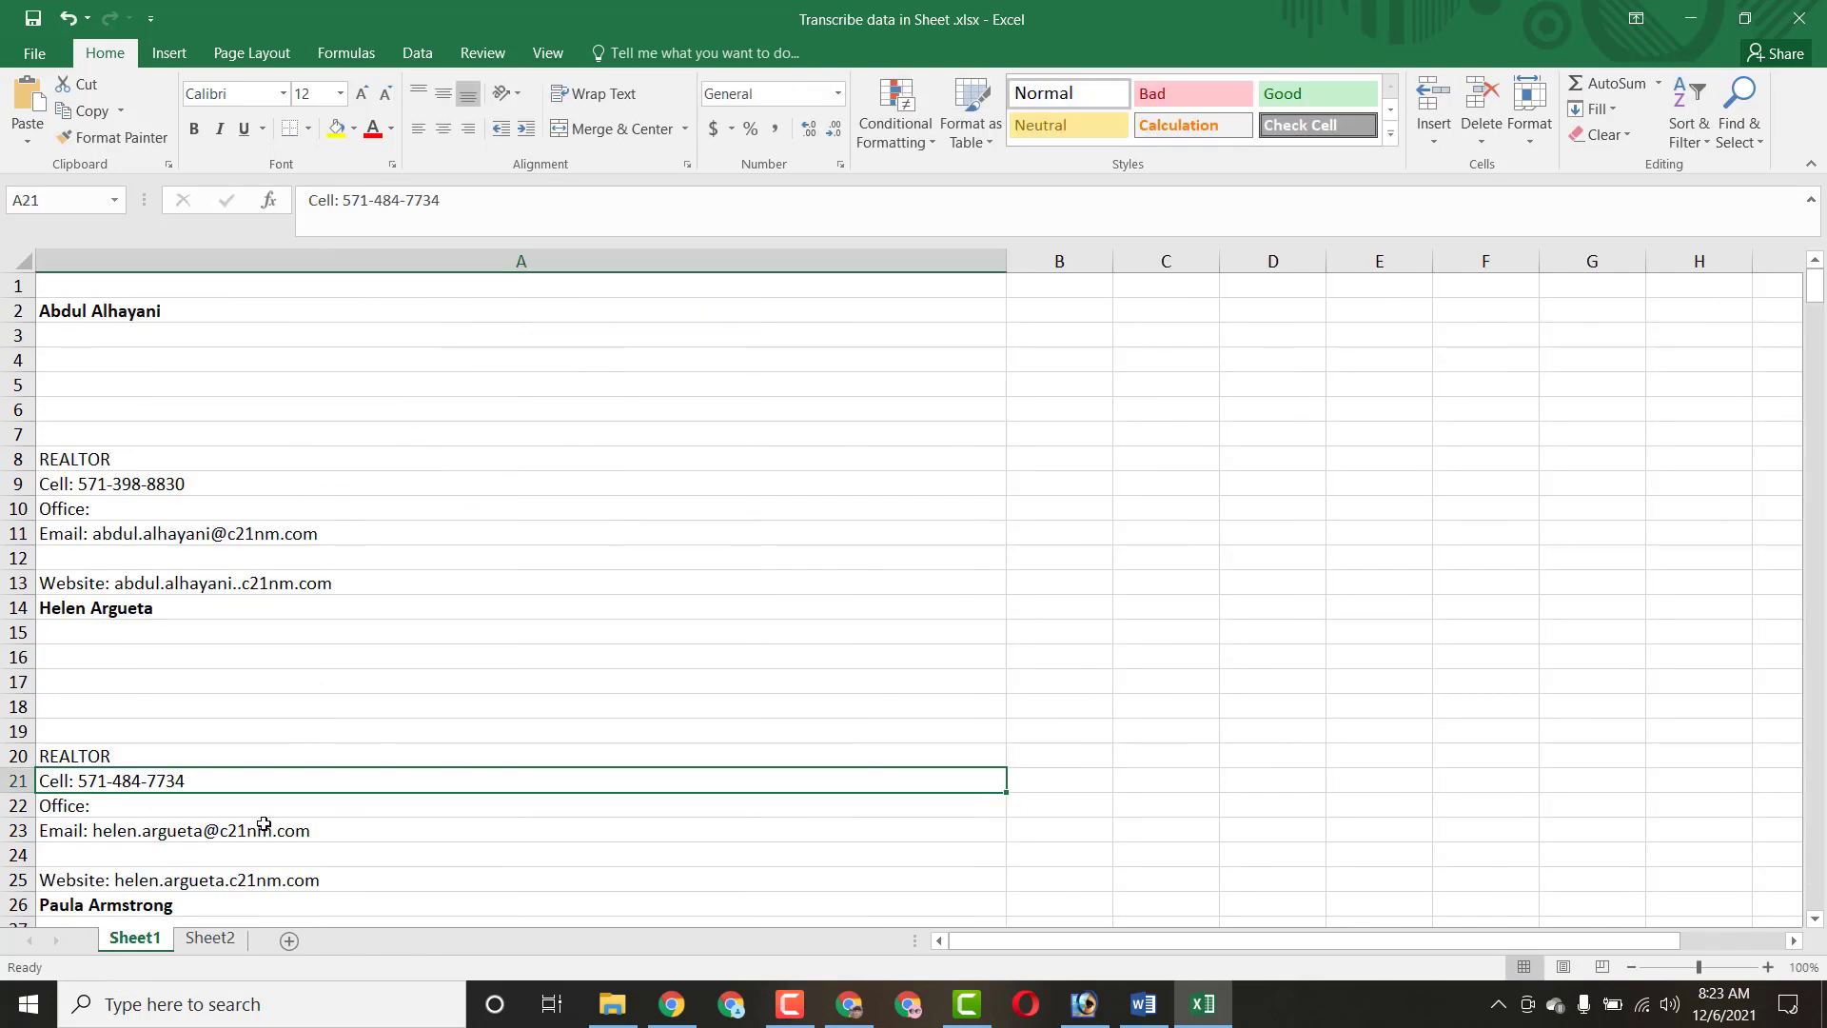
double_click(309, 828)
drag(310, 830, 87, 832)
right_click(107, 830)
click(124, 667)
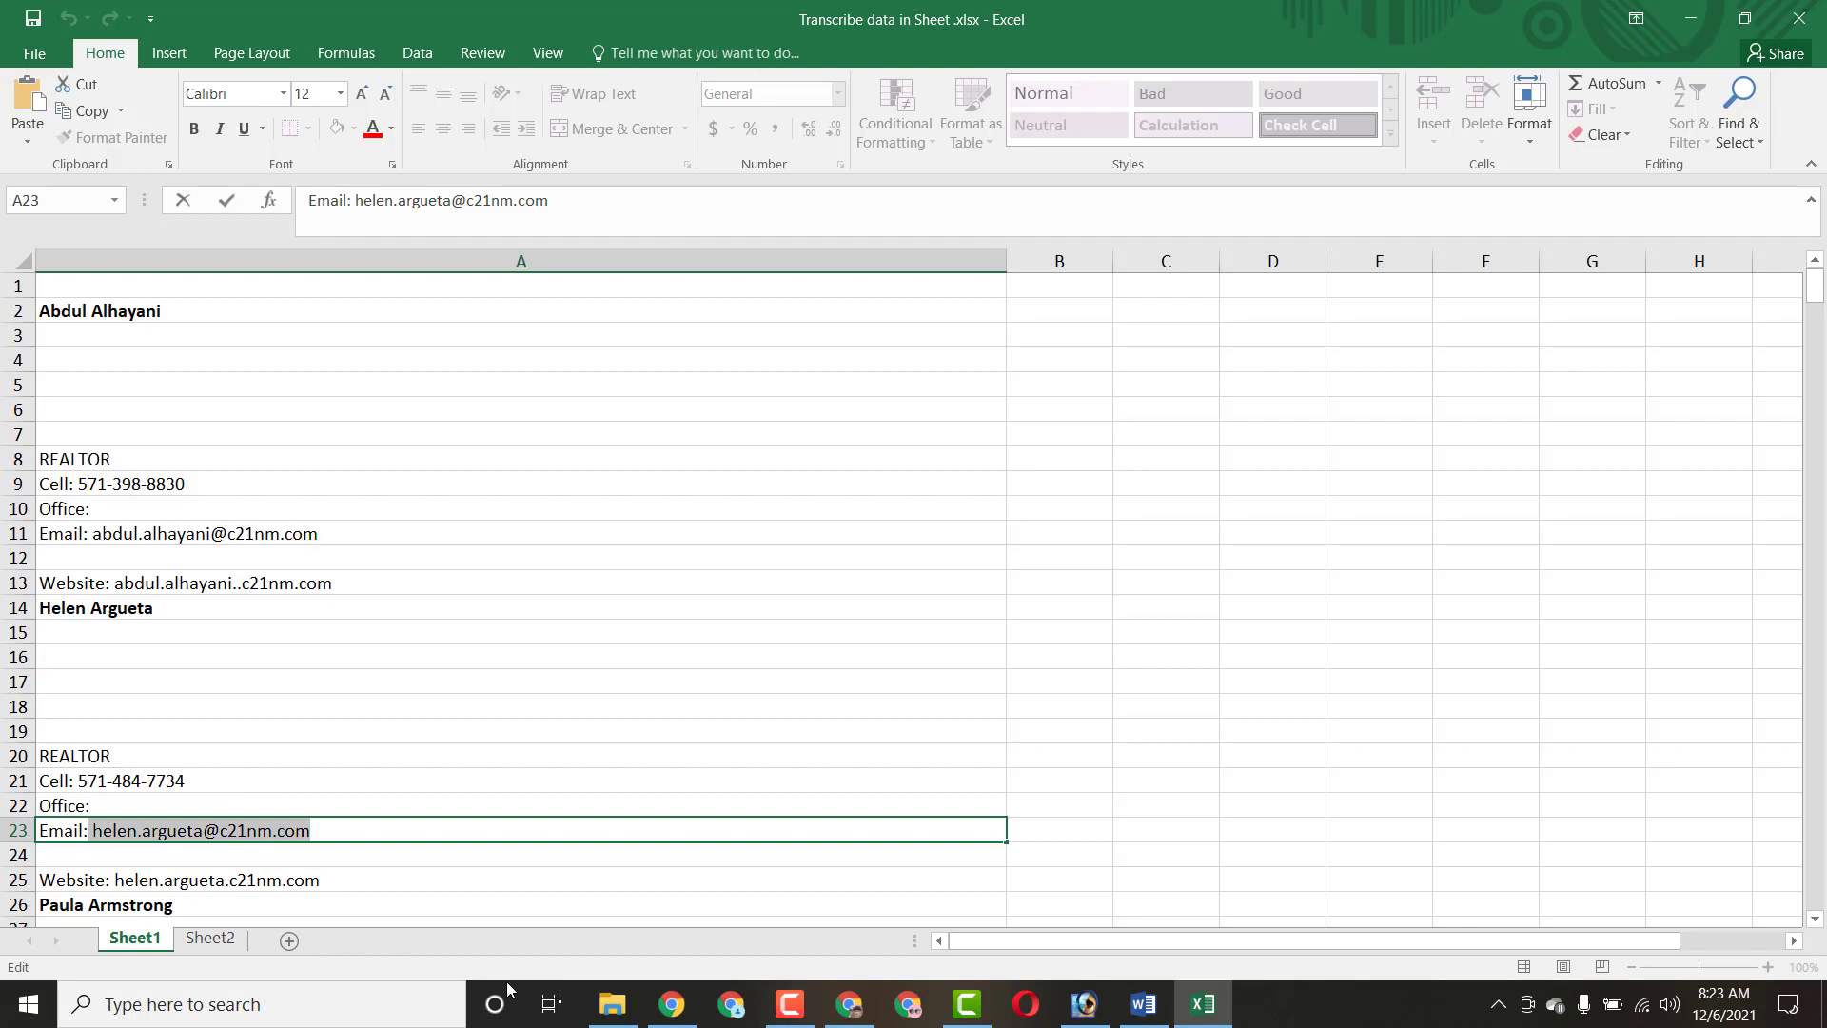
key(Escape)
click(209, 939)
double_click(546, 330)
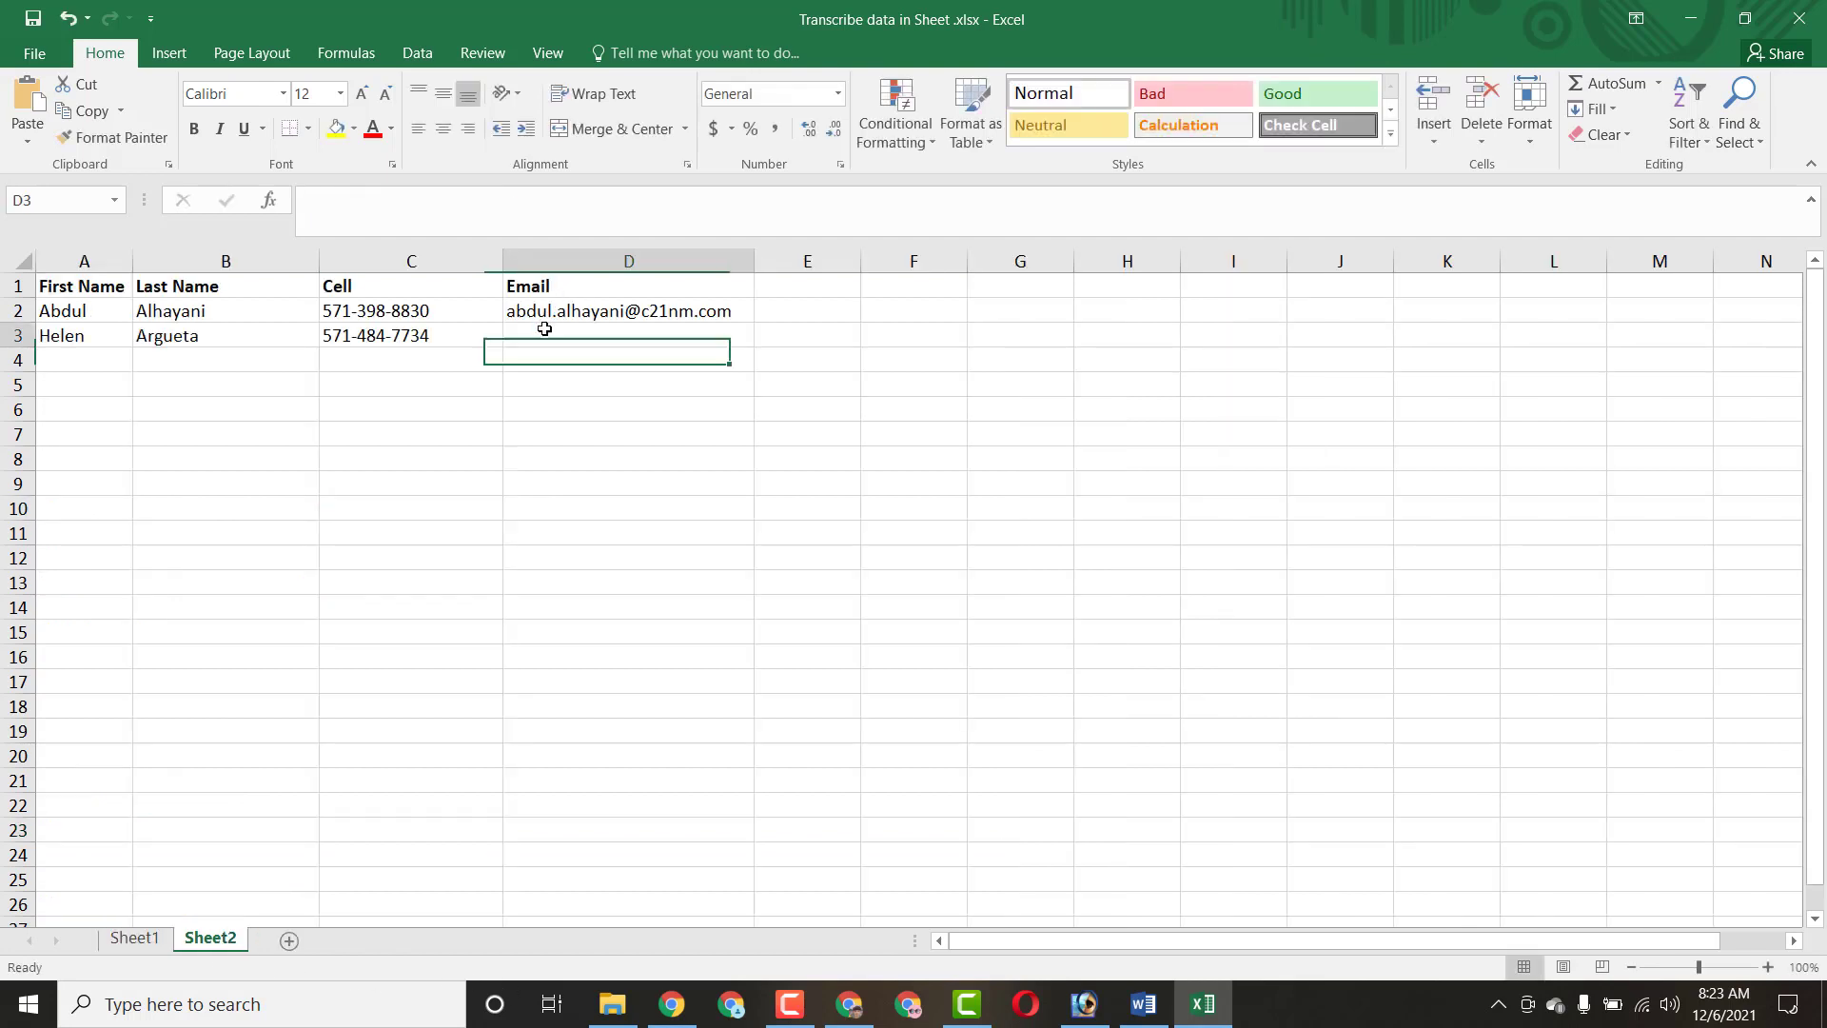
right_click(546, 330)
click(590, 433)
click(599, 559)
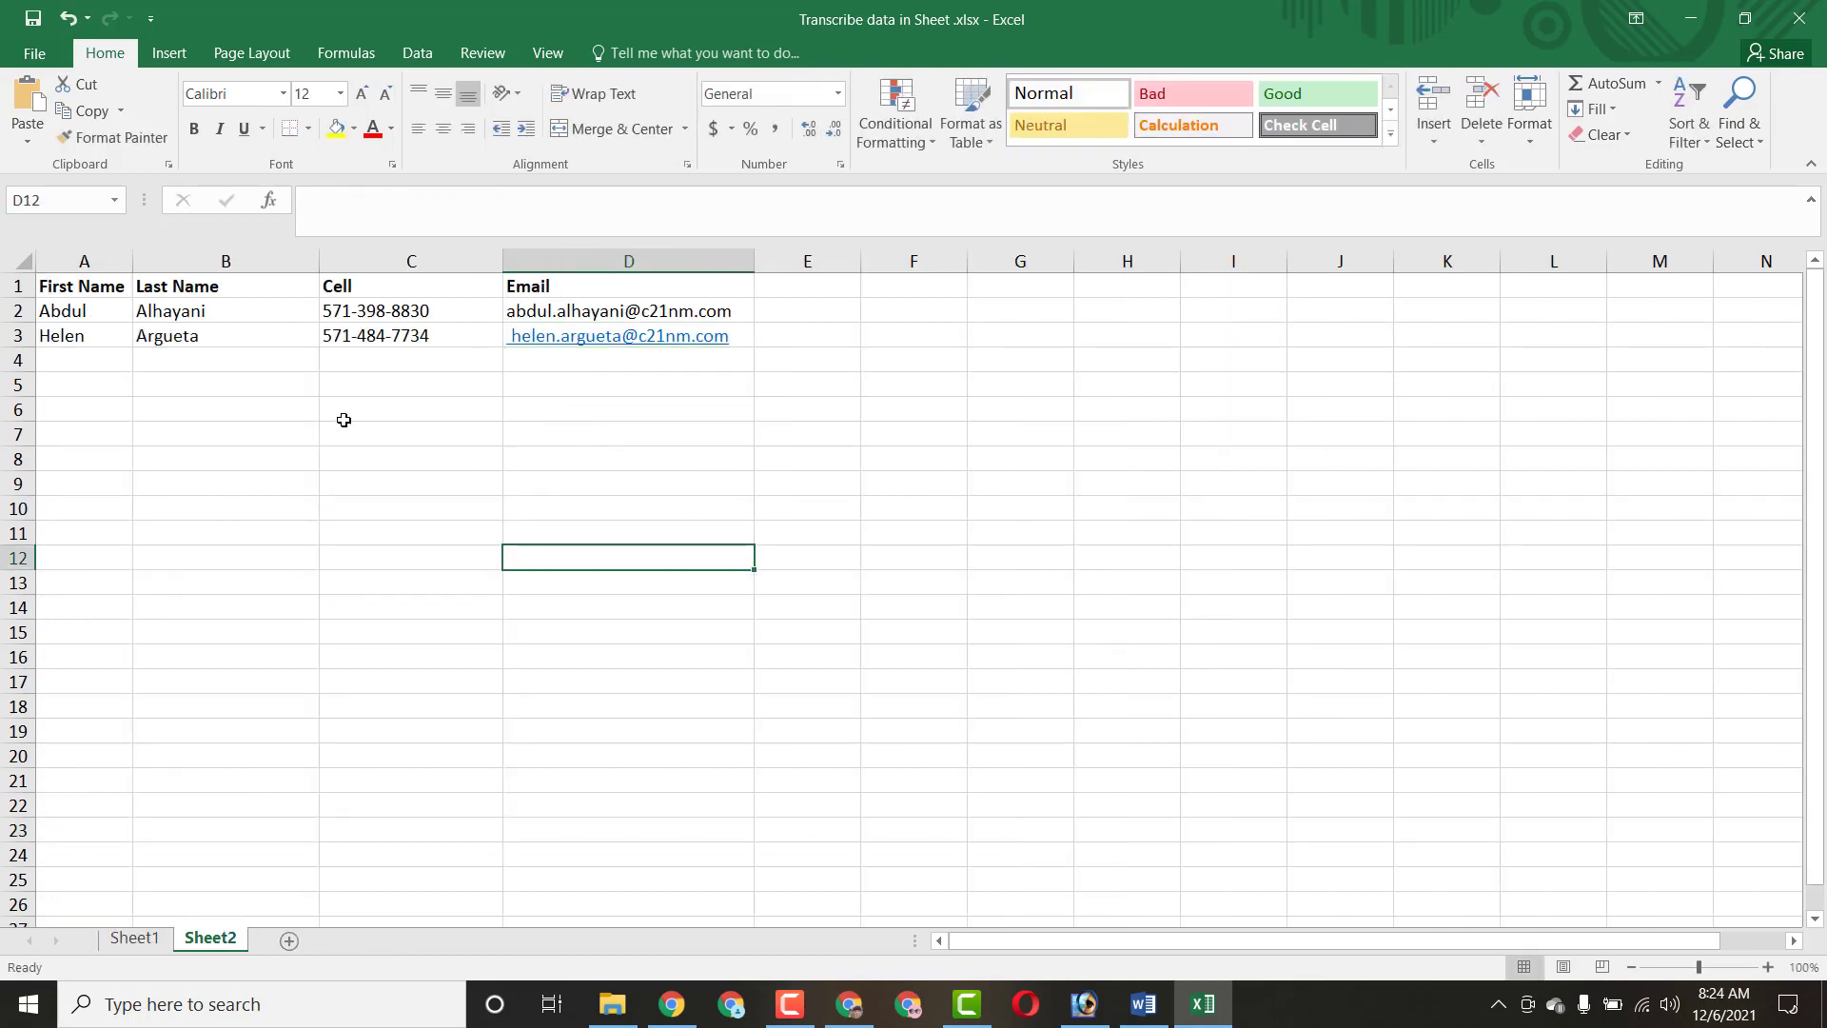
Copy the third realtor's full name from Sheet1 A26 into Sheet2 A4
click(131, 938)
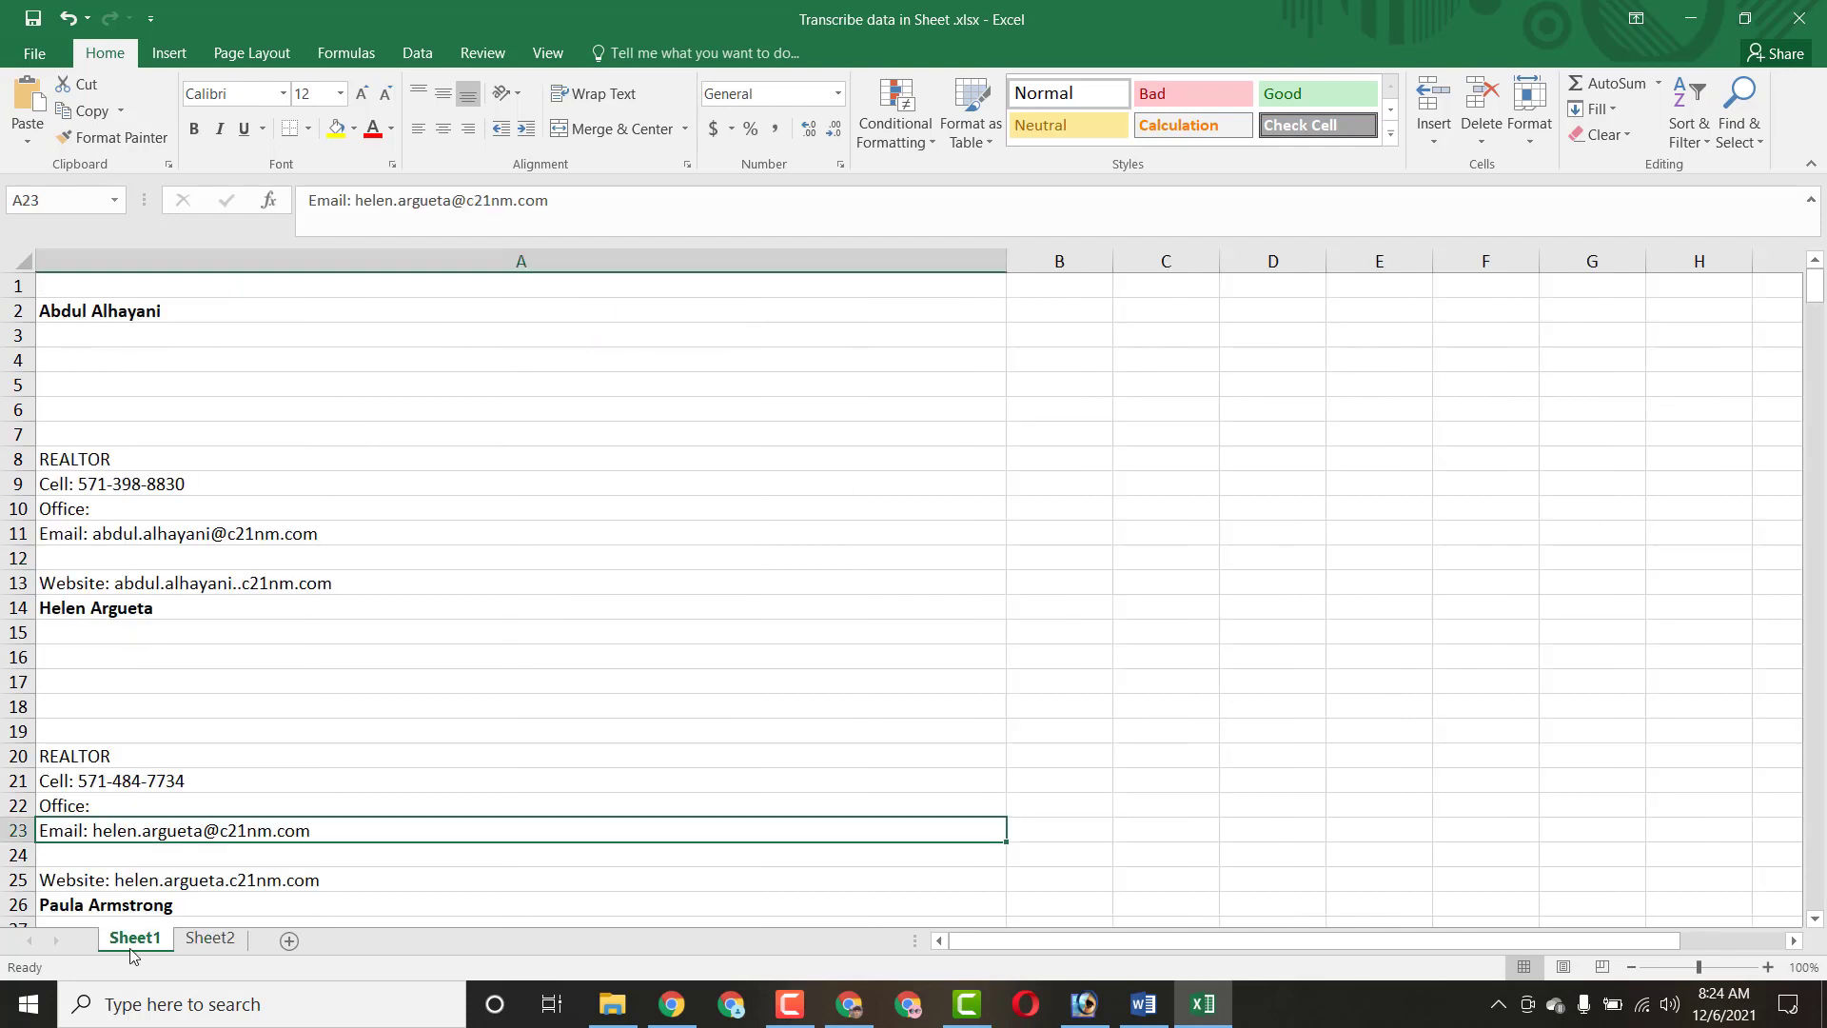
drag(1815, 285, 1815, 306)
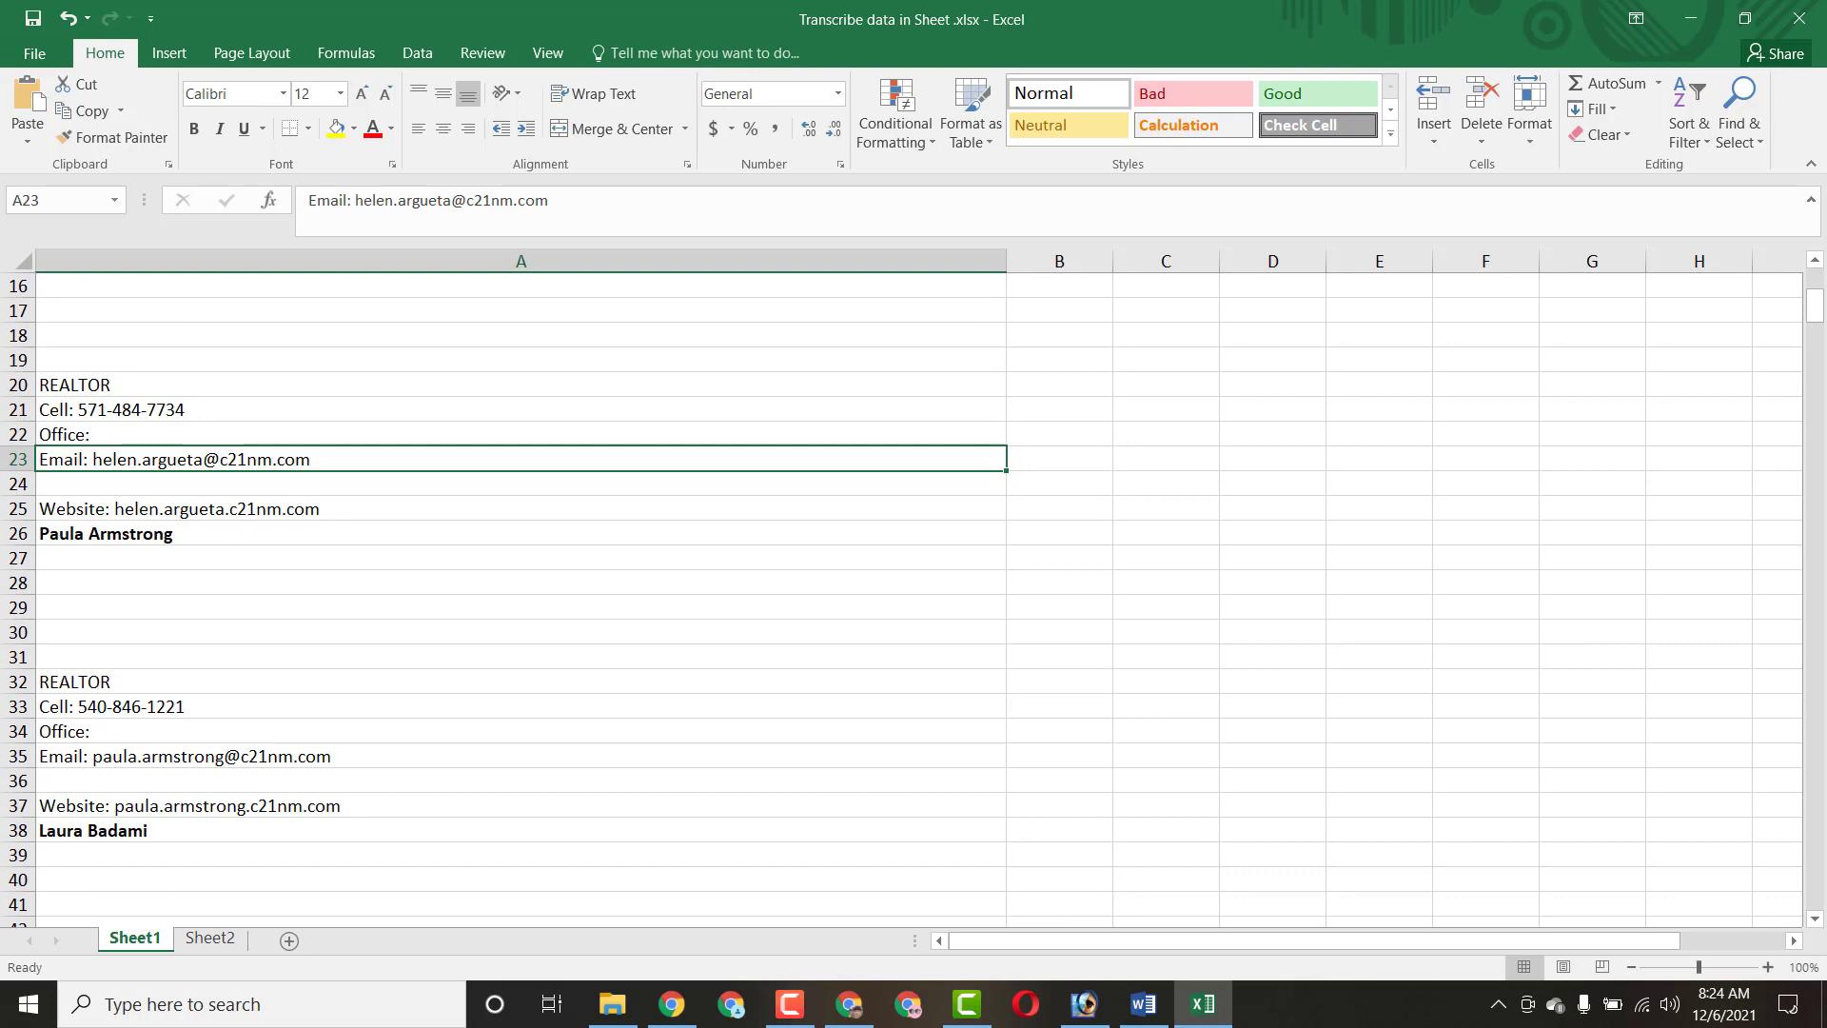
click(187, 533)
double_click(188, 533)
drag(181, 534, 39, 536)
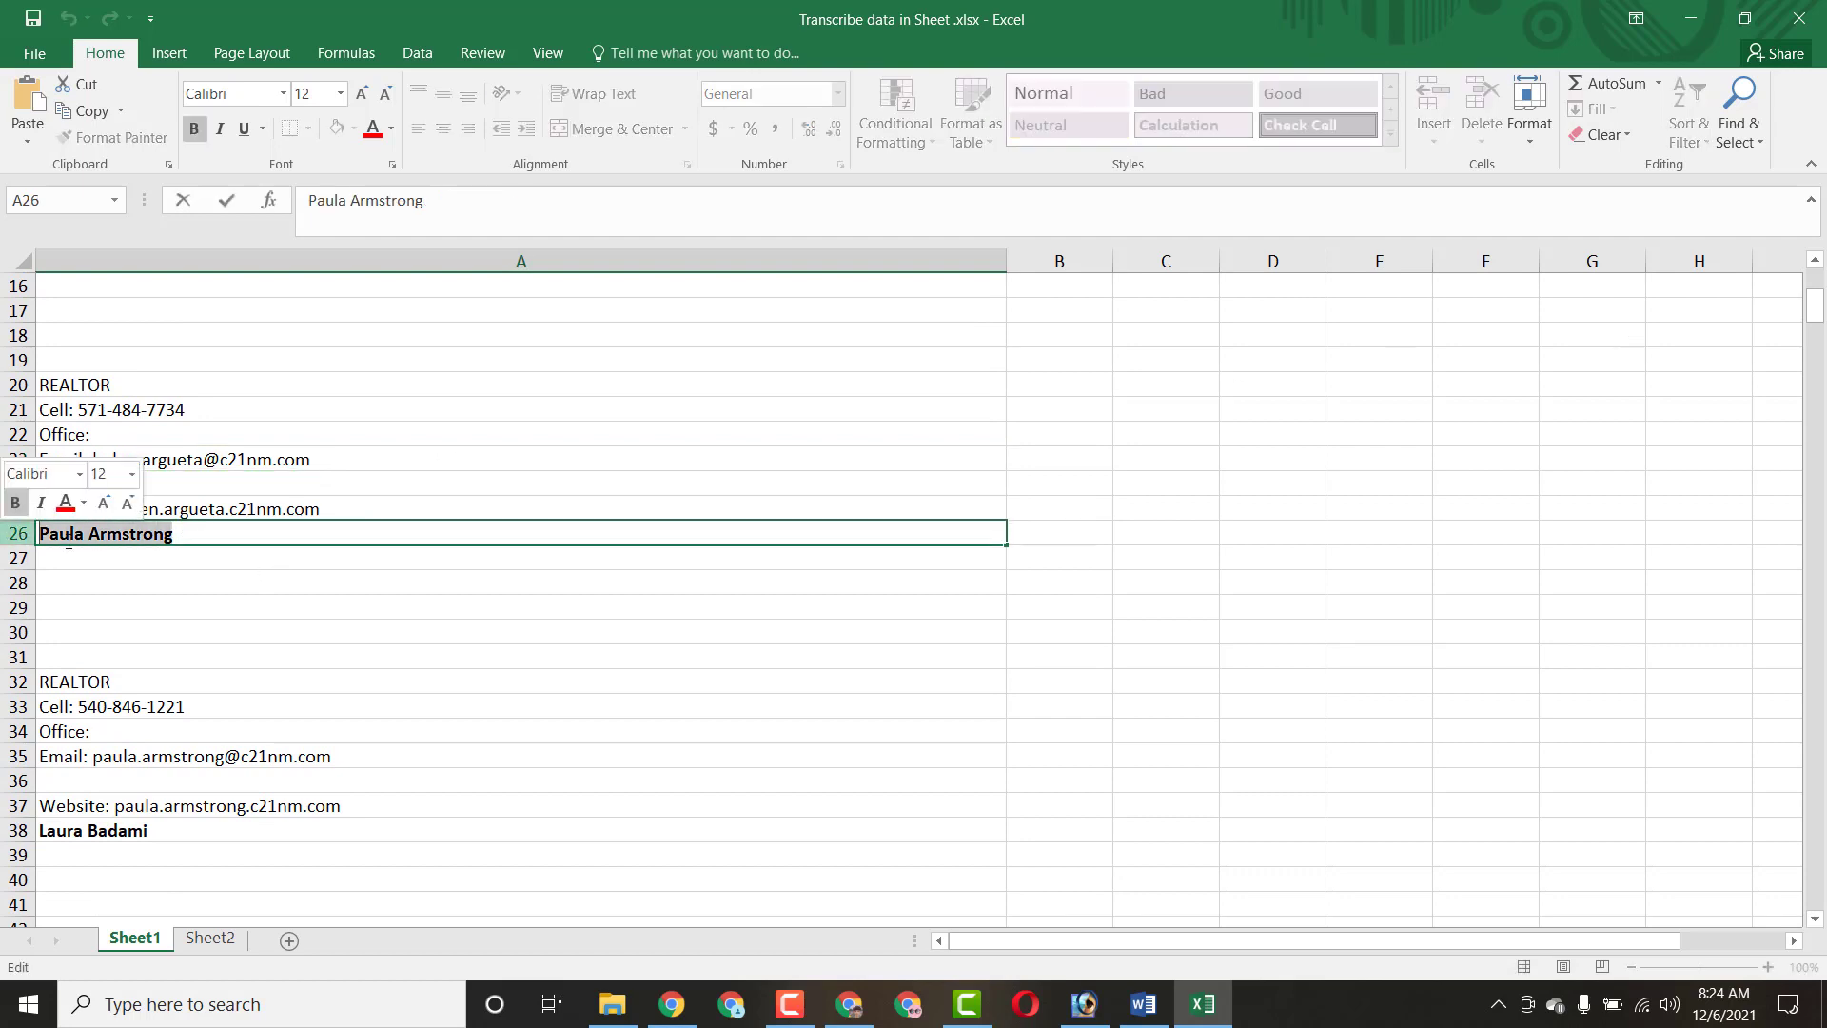
right_click(77, 535)
click(126, 580)
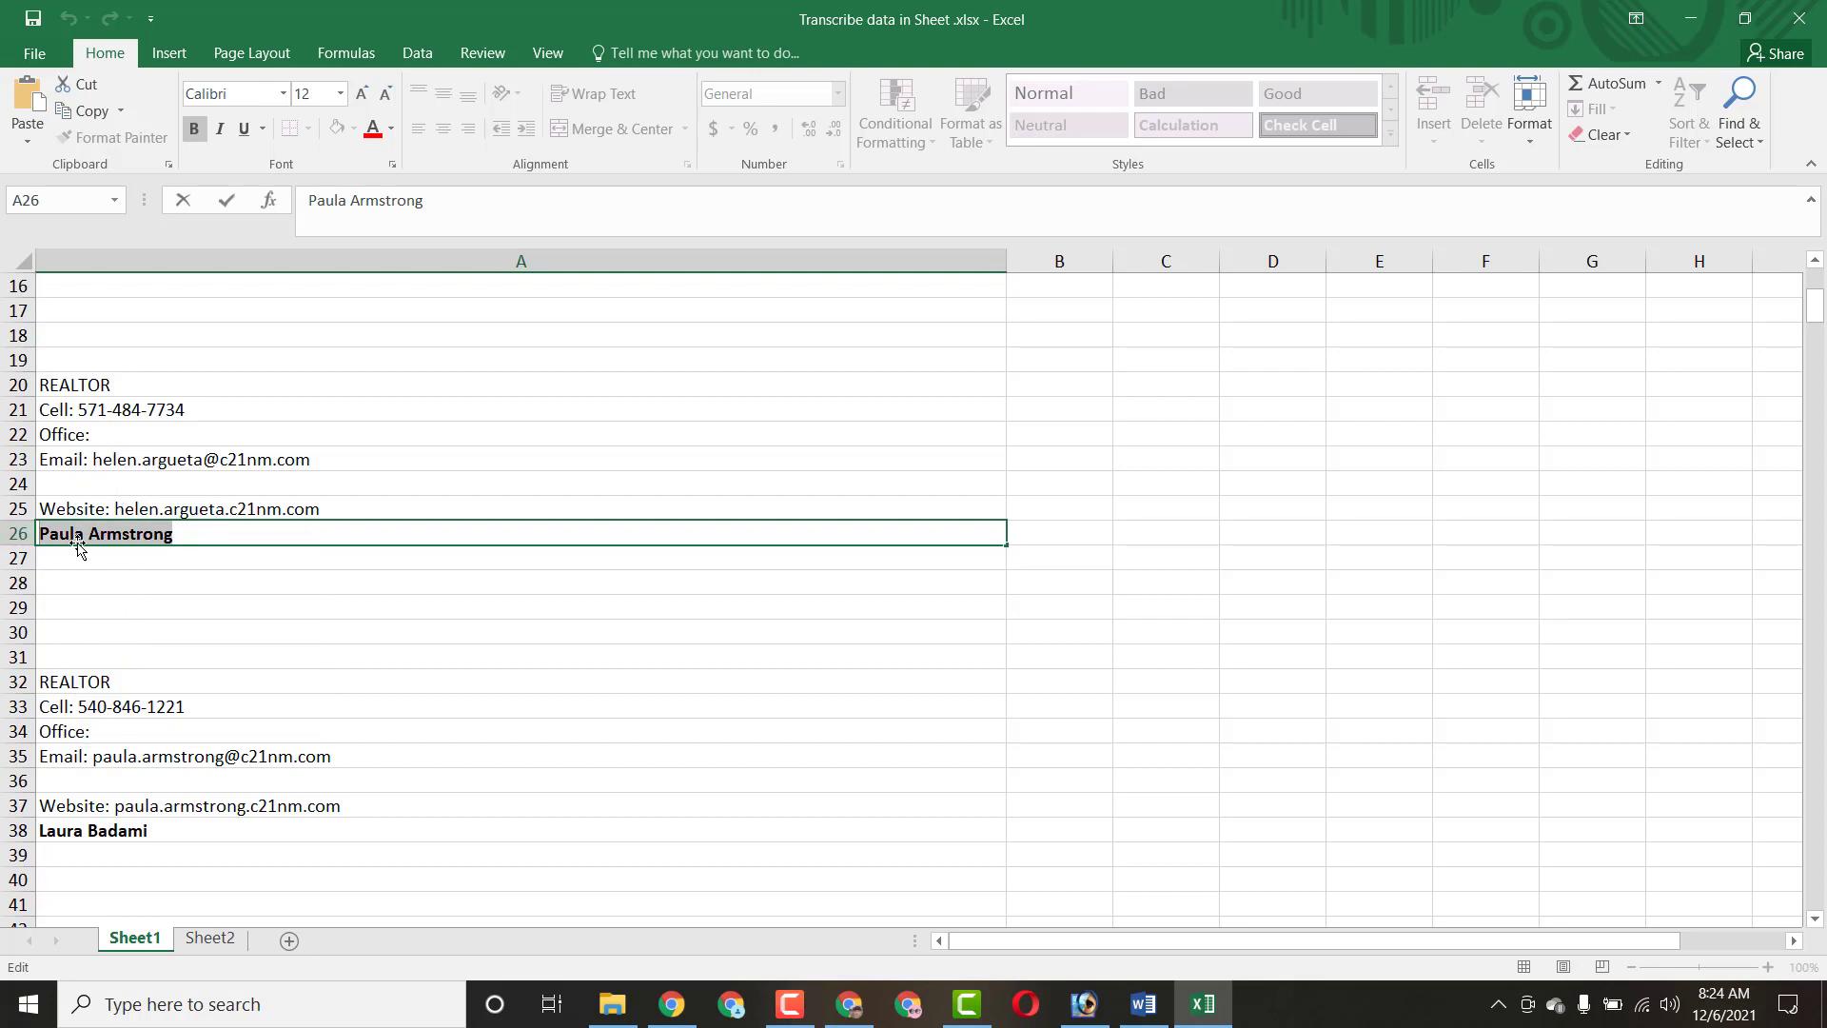
click(211, 939)
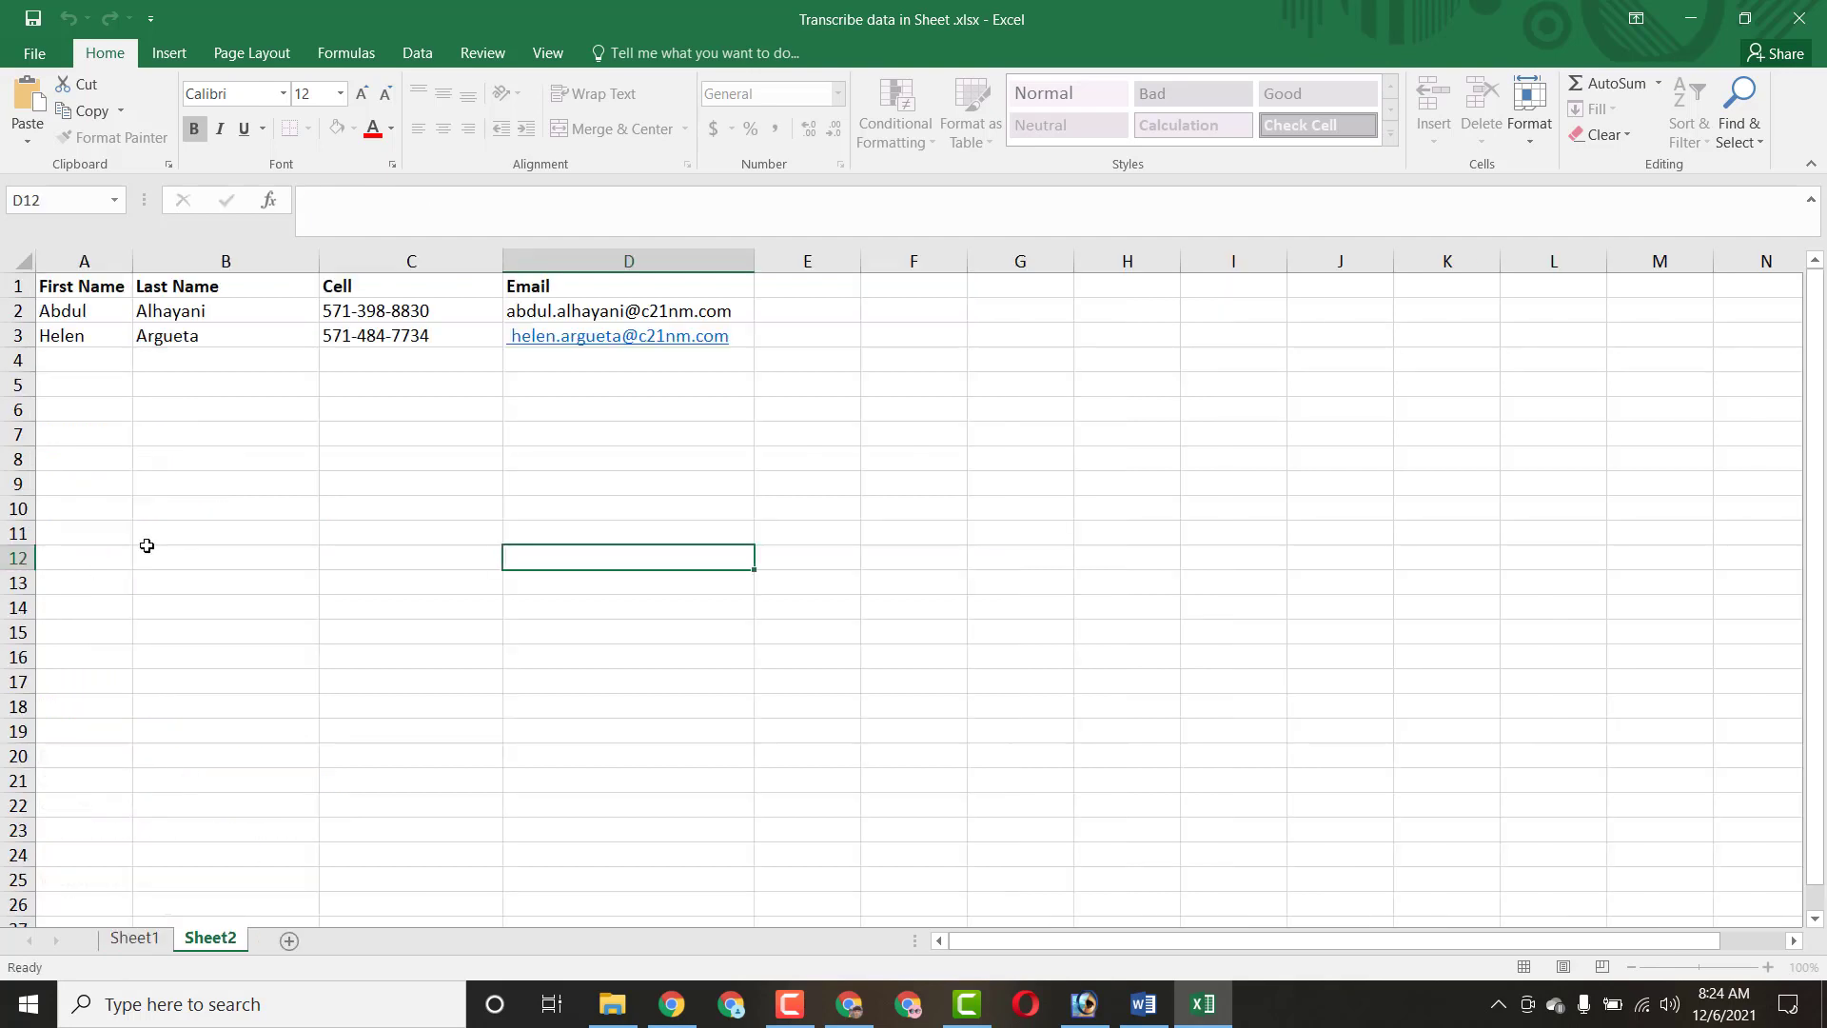
click(59, 356)
right_click(59, 356)
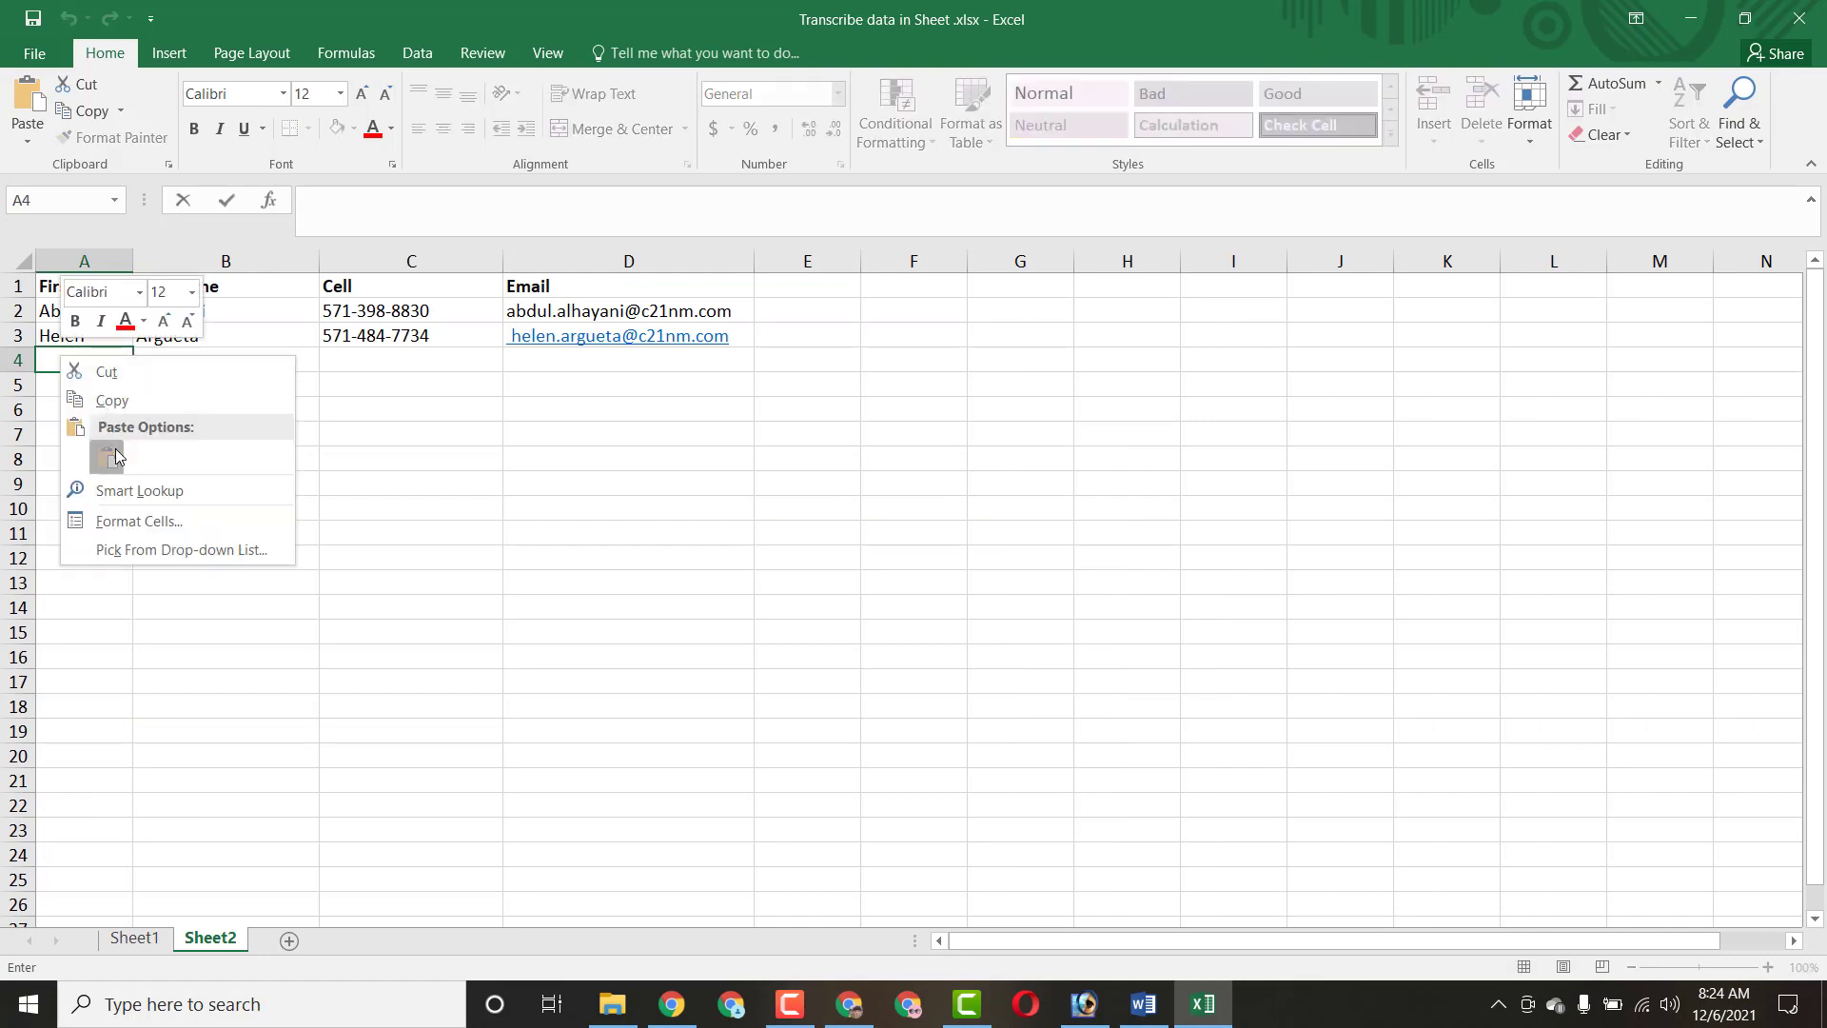
click(111, 447)
drag(89, 361, 172, 361)
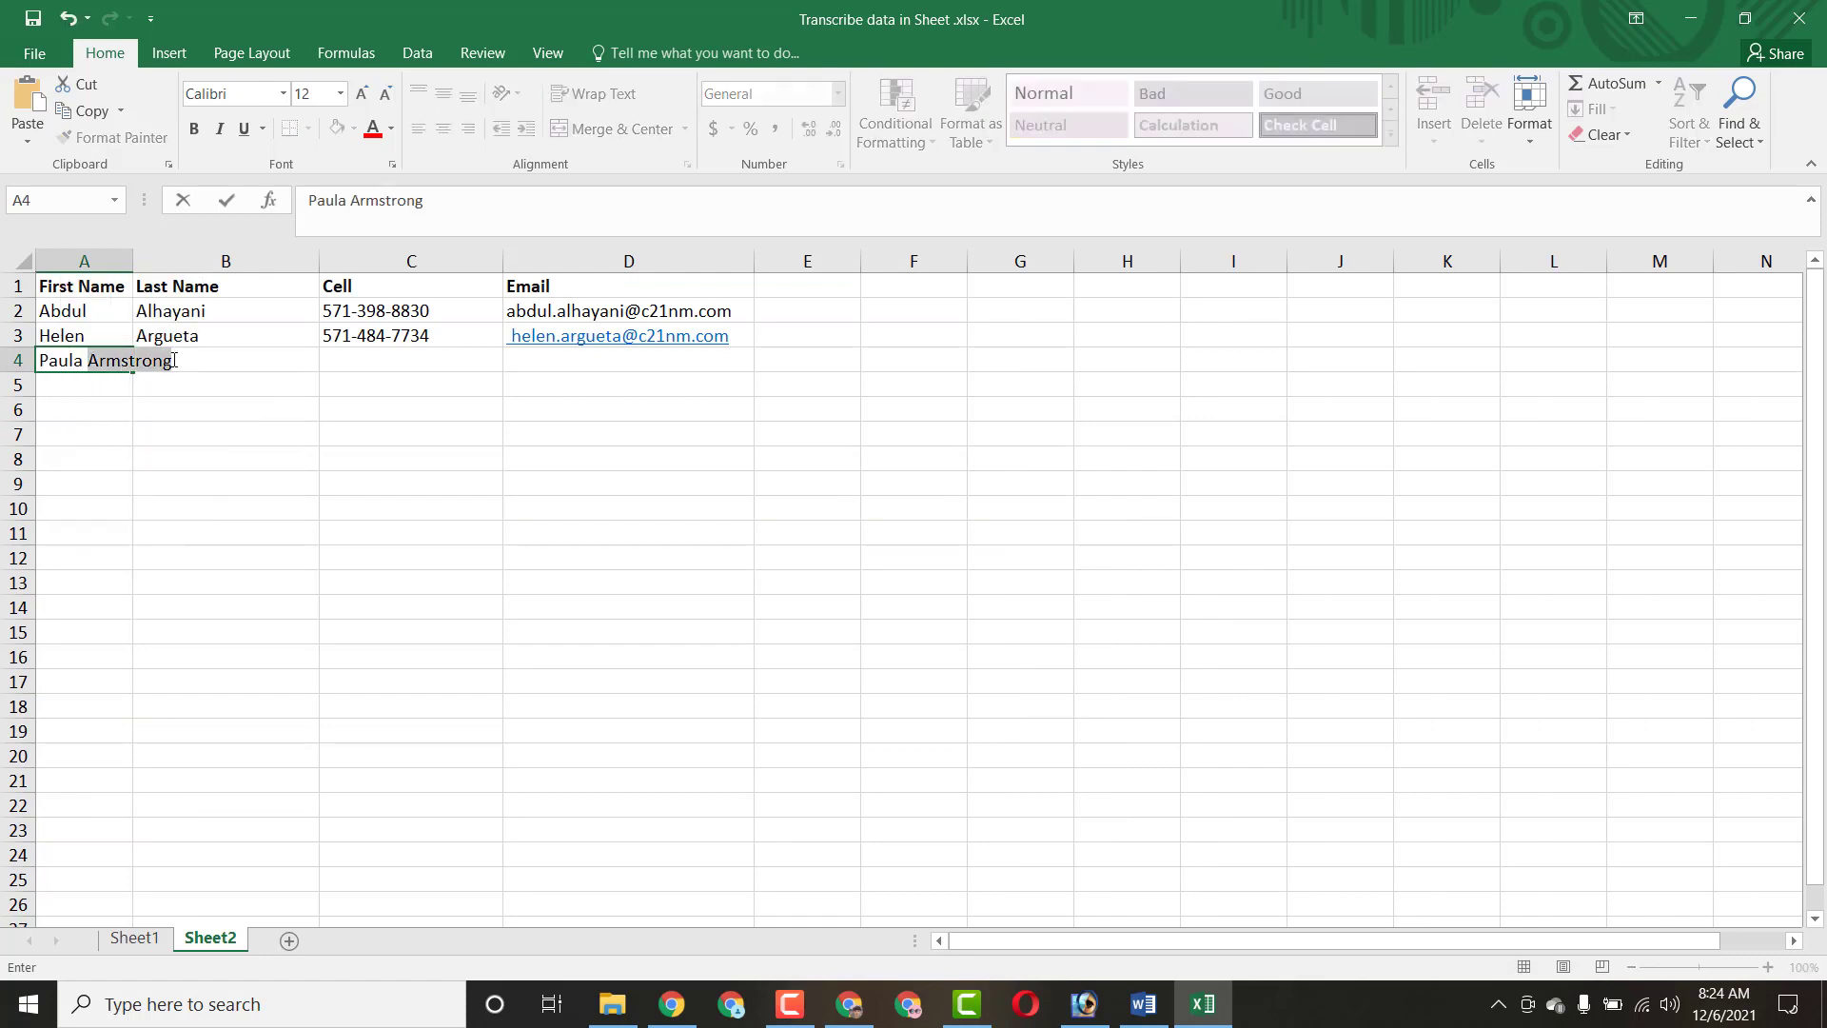
right_click(164, 362)
click(187, 393)
key(Delete)
click(190, 508)
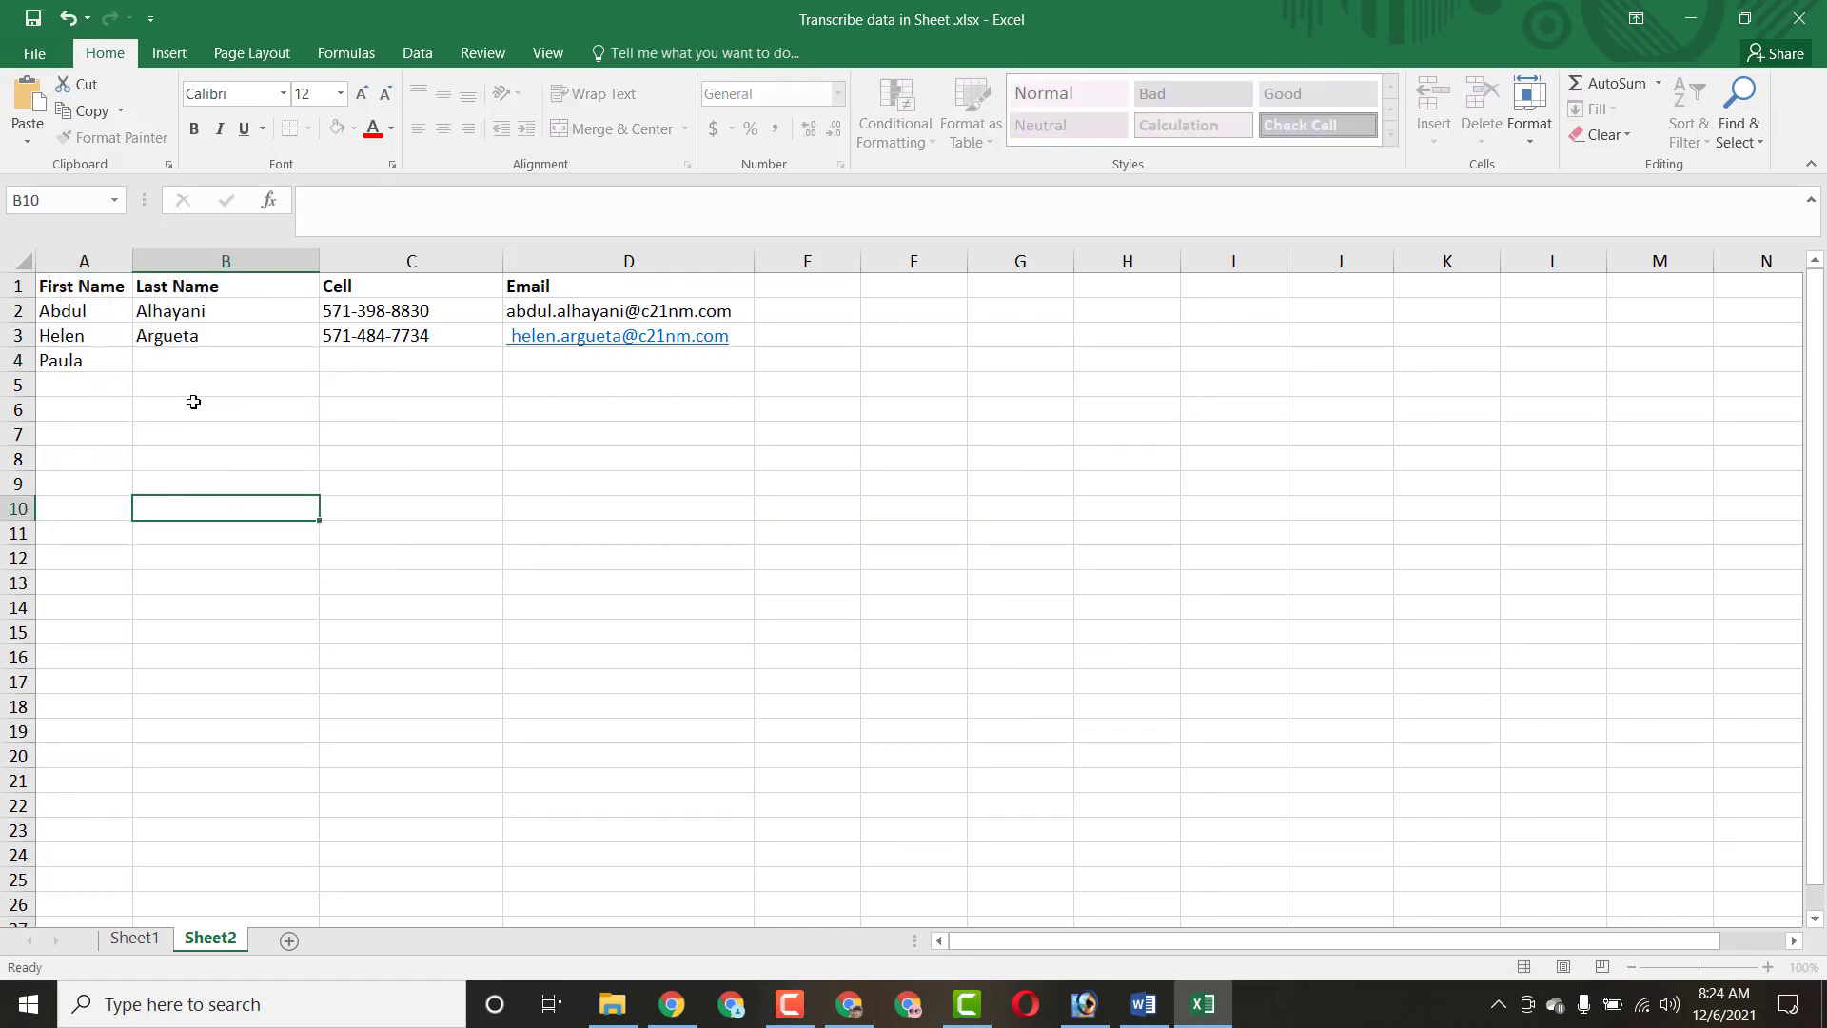
click(196, 410)
click(153, 360)
right_click(170, 362)
click(216, 464)
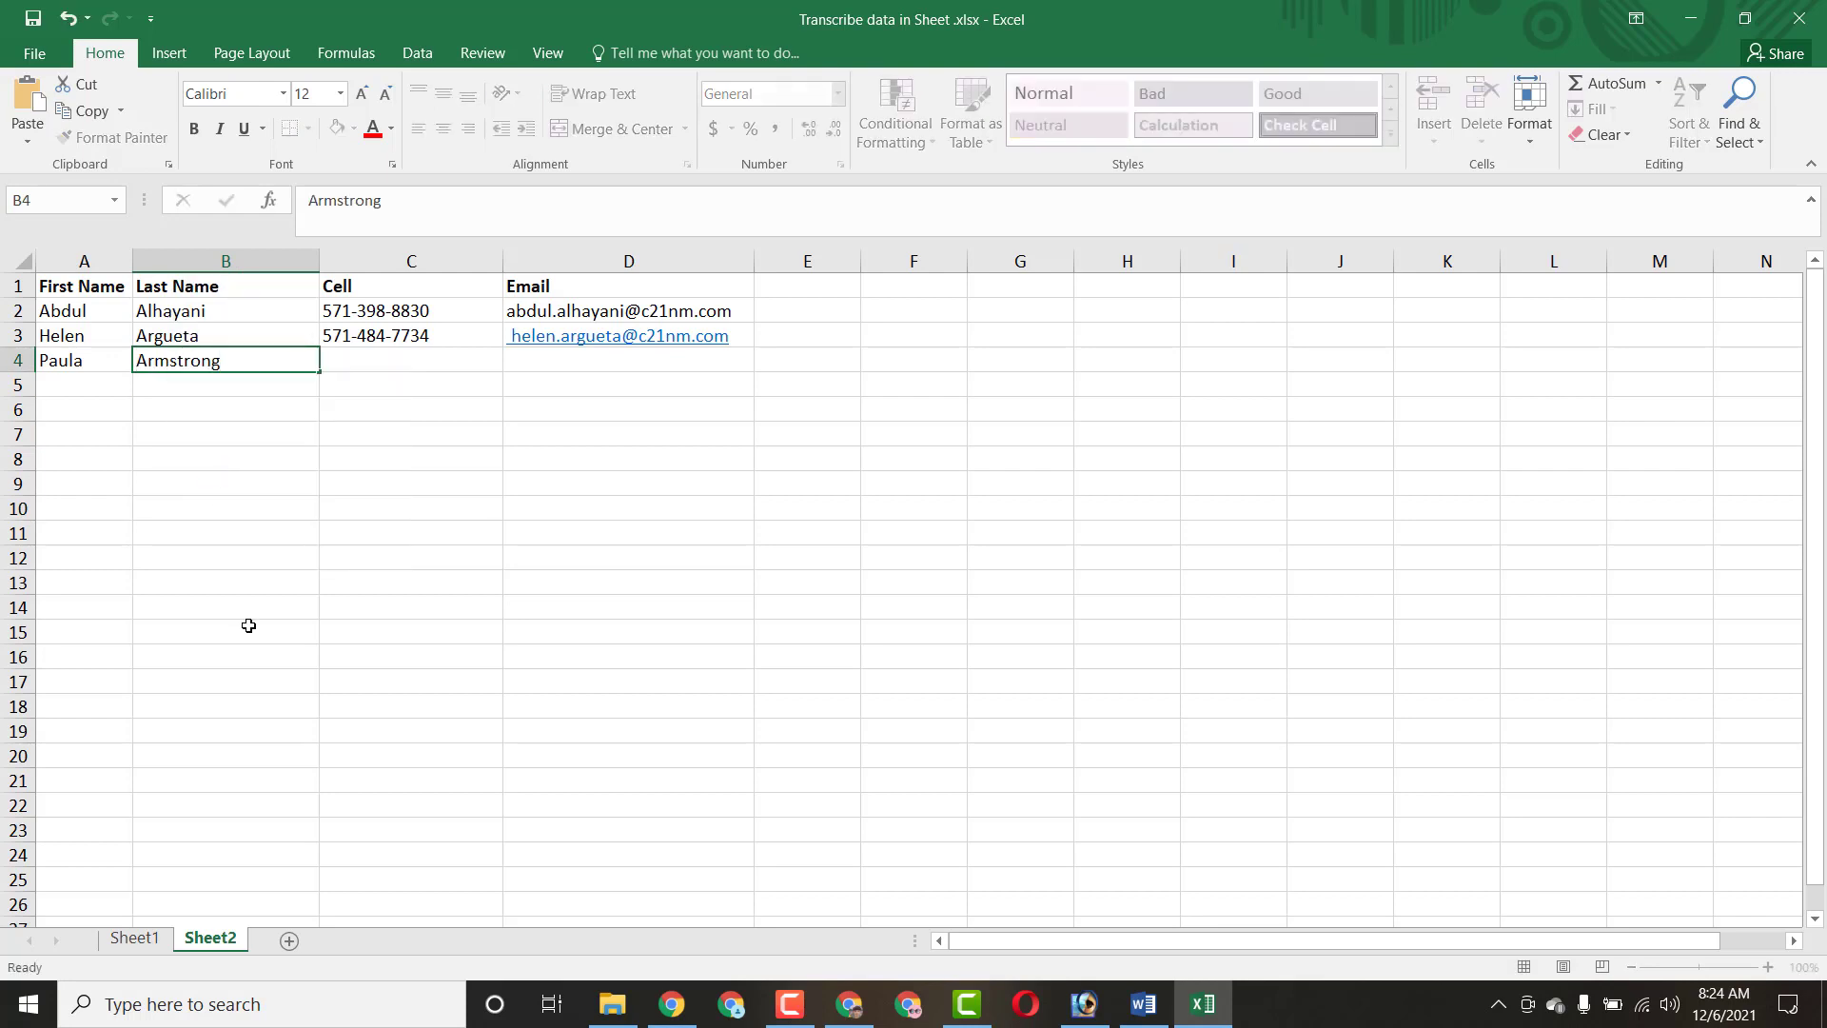
click(249, 628)
click(135, 939)
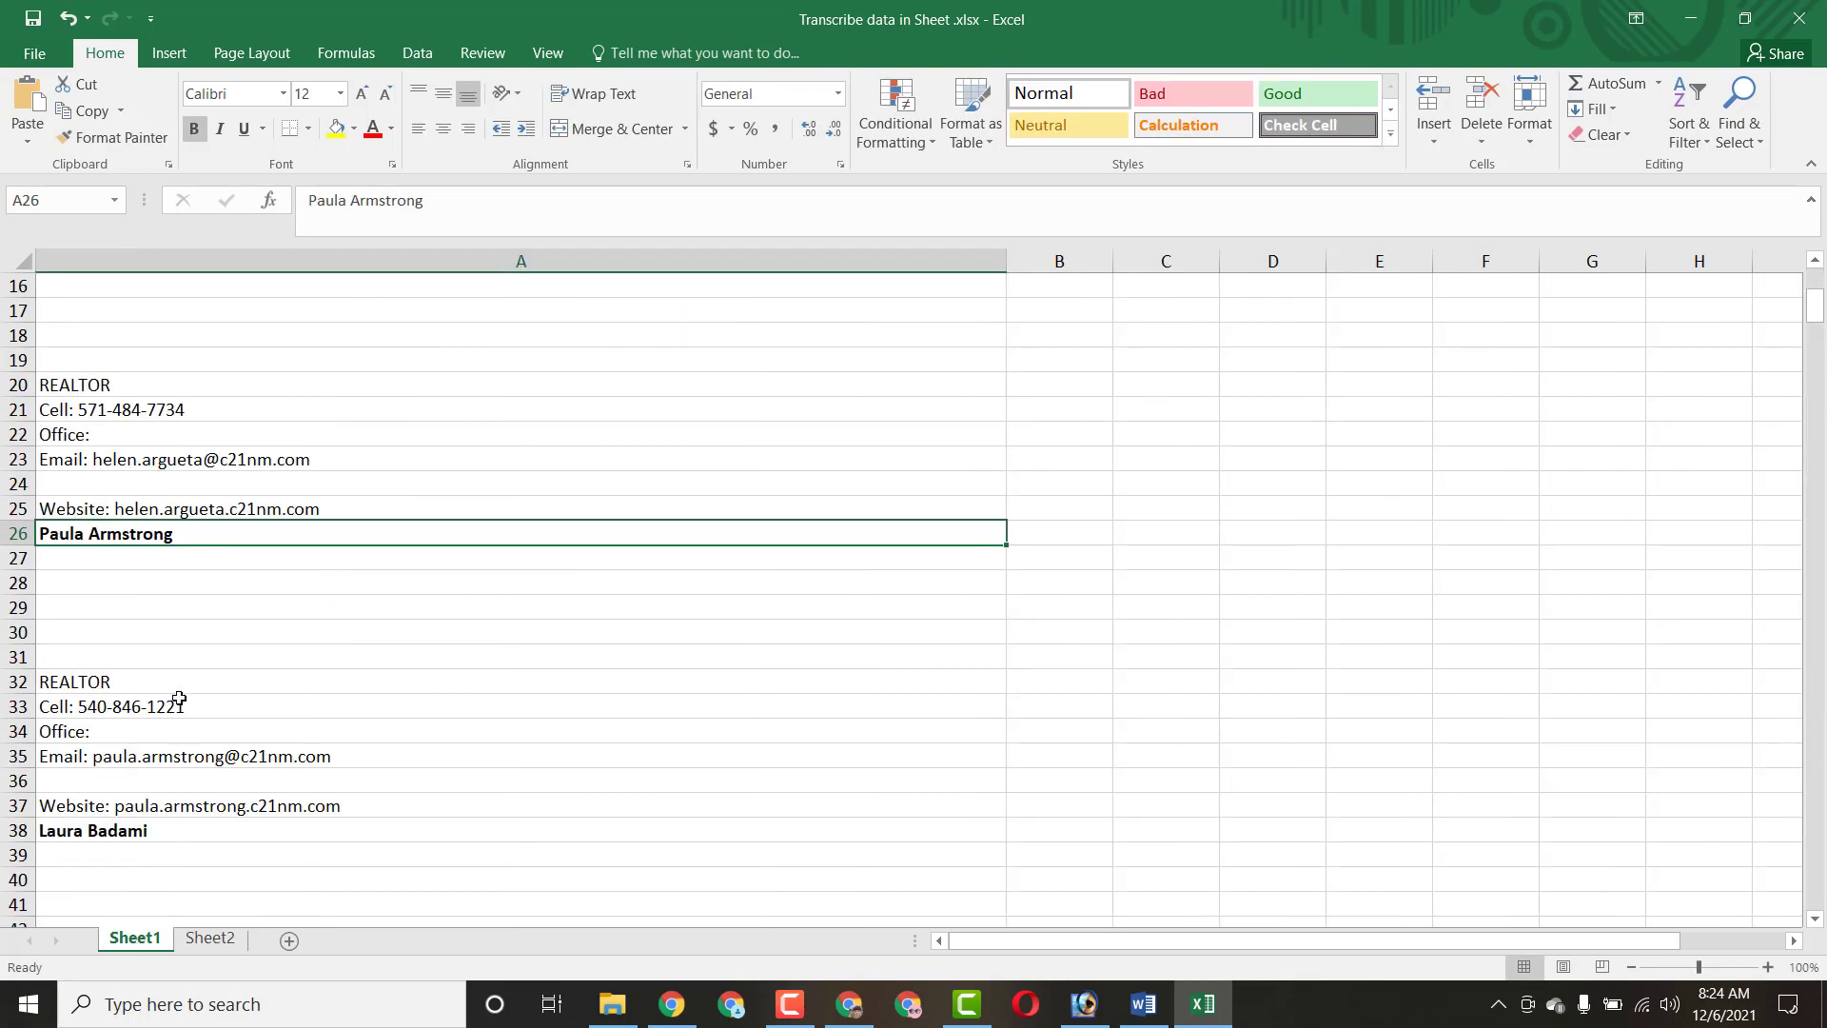
click(189, 709)
double_click(202, 706)
drag(206, 706, 91, 705)
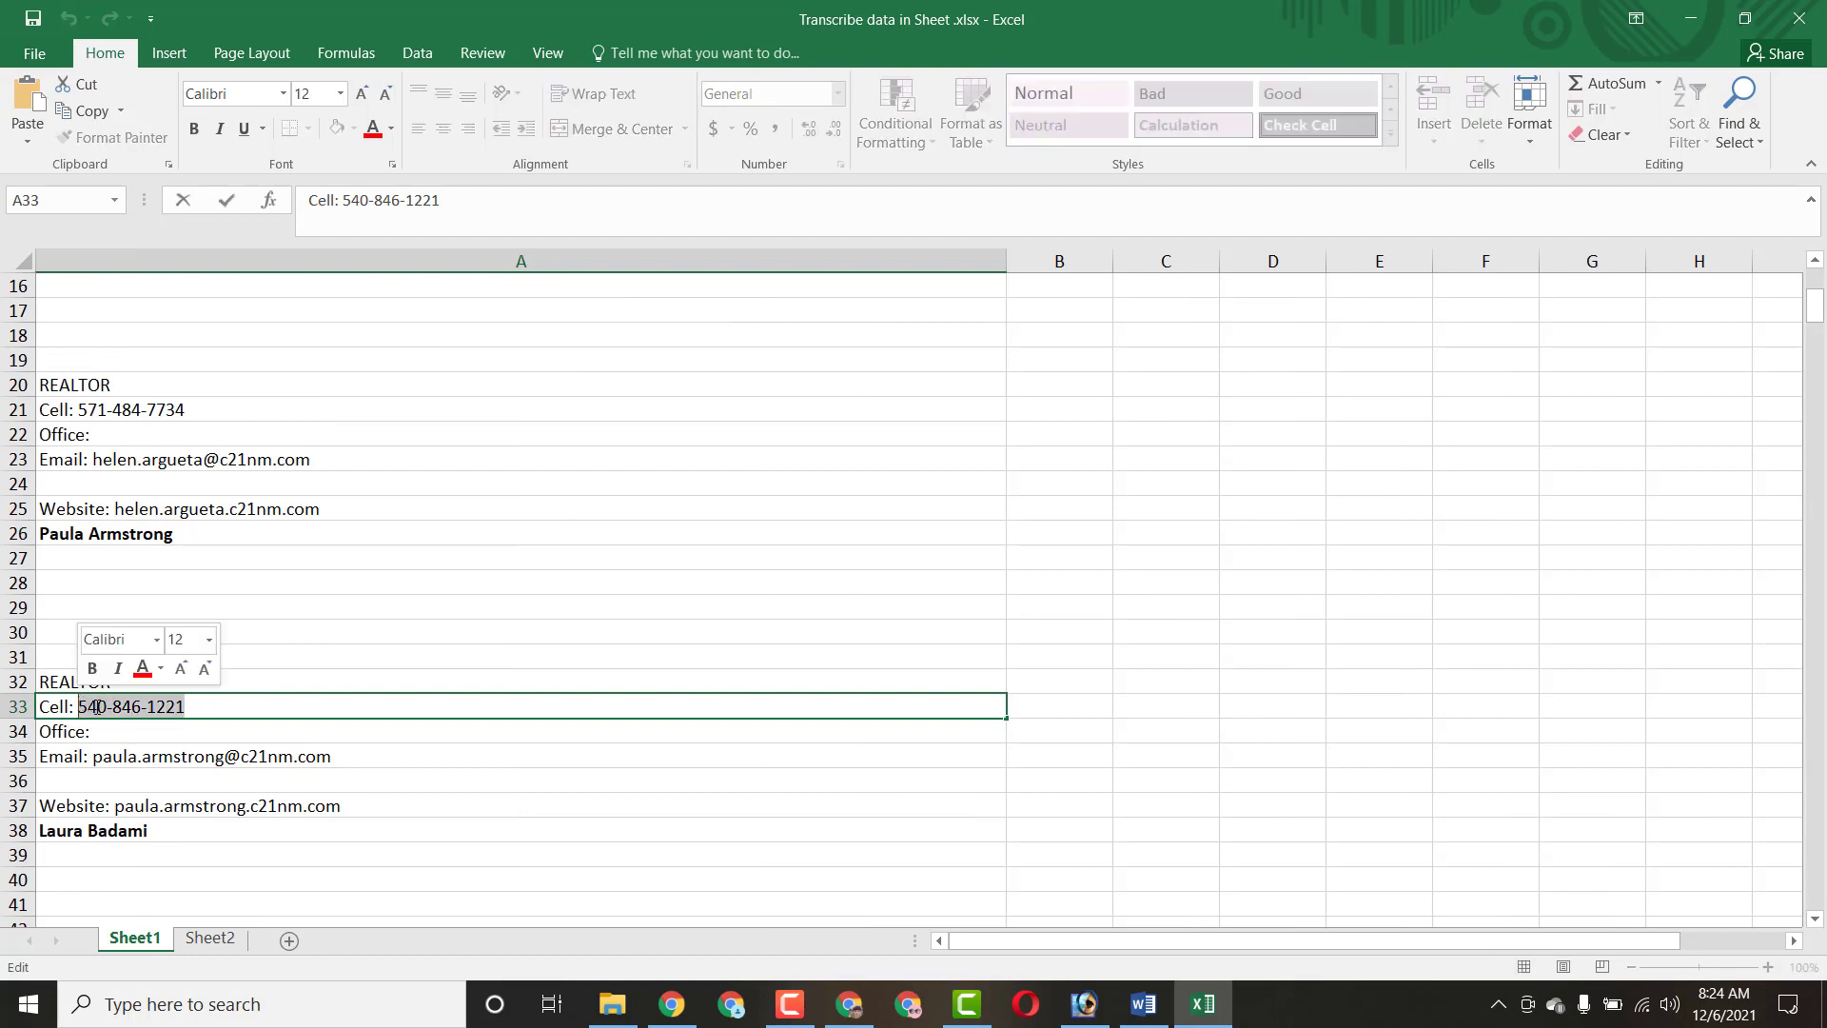
right_click(95, 709)
click(135, 742)
click(208, 942)
click(341, 342)
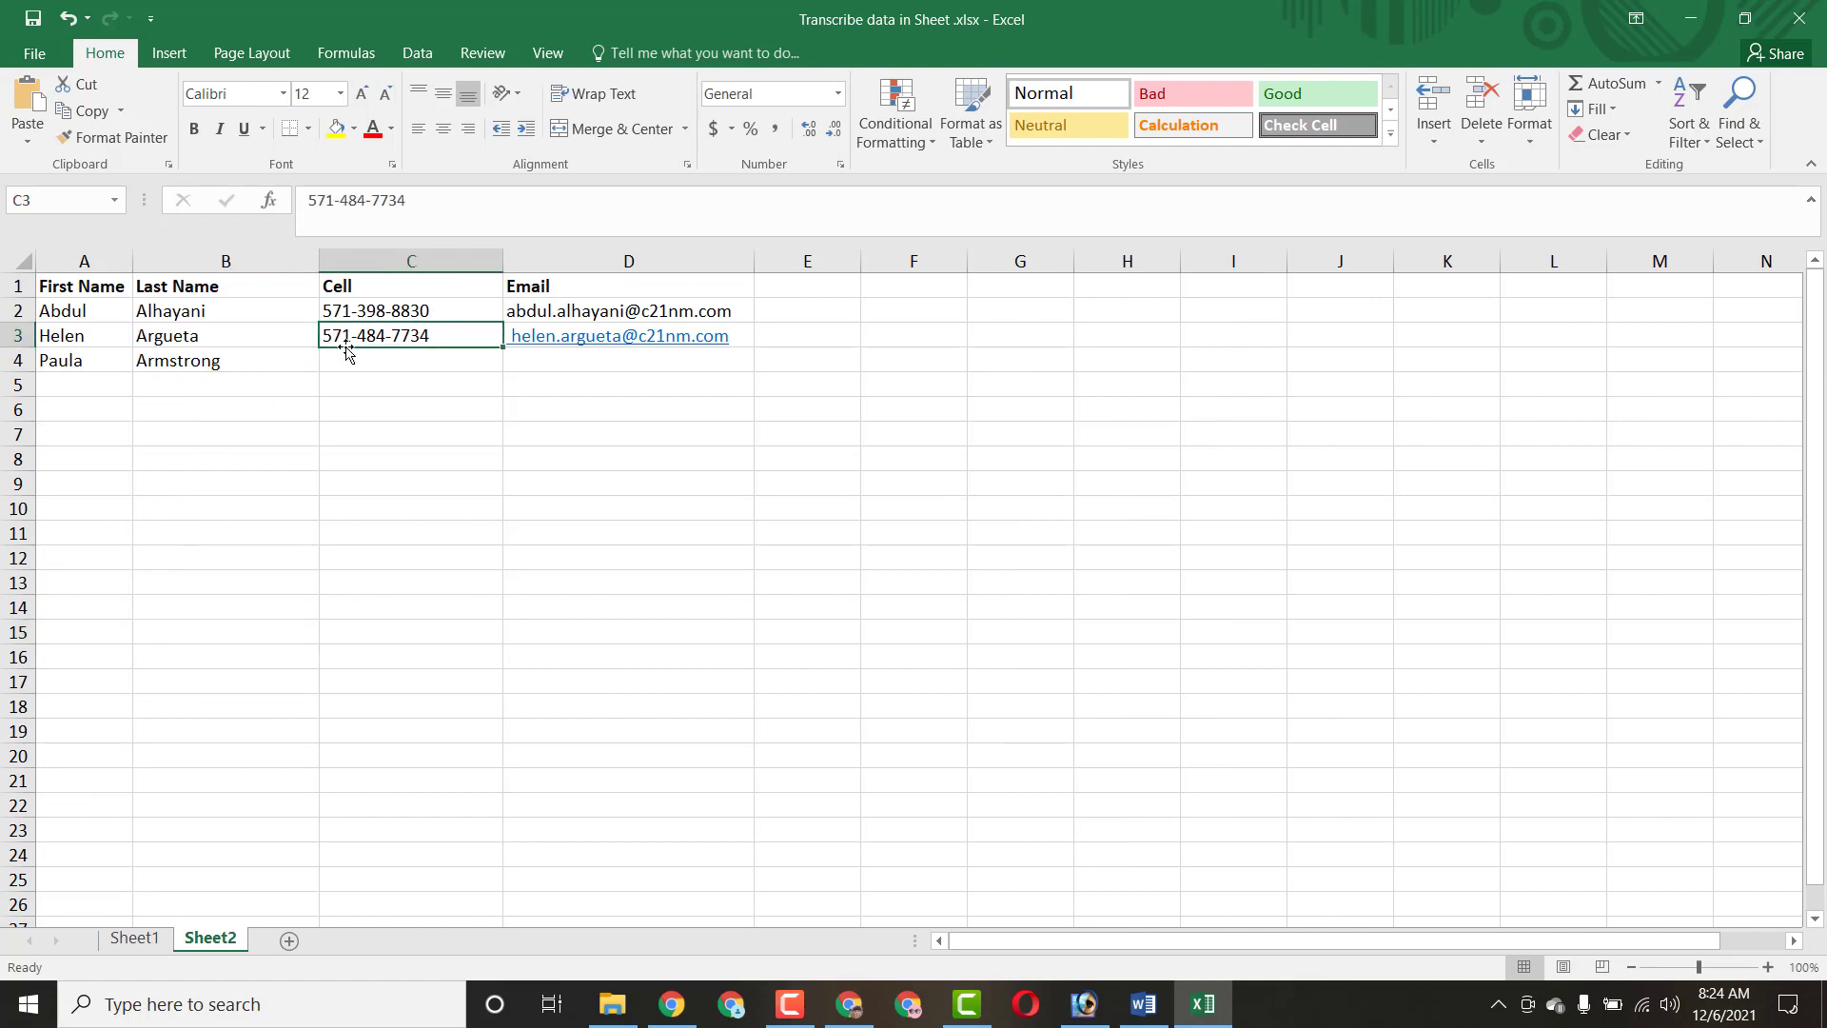
click(347, 360)
double_click(348, 360)
right_click(347, 358)
click(392, 458)
click(388, 535)
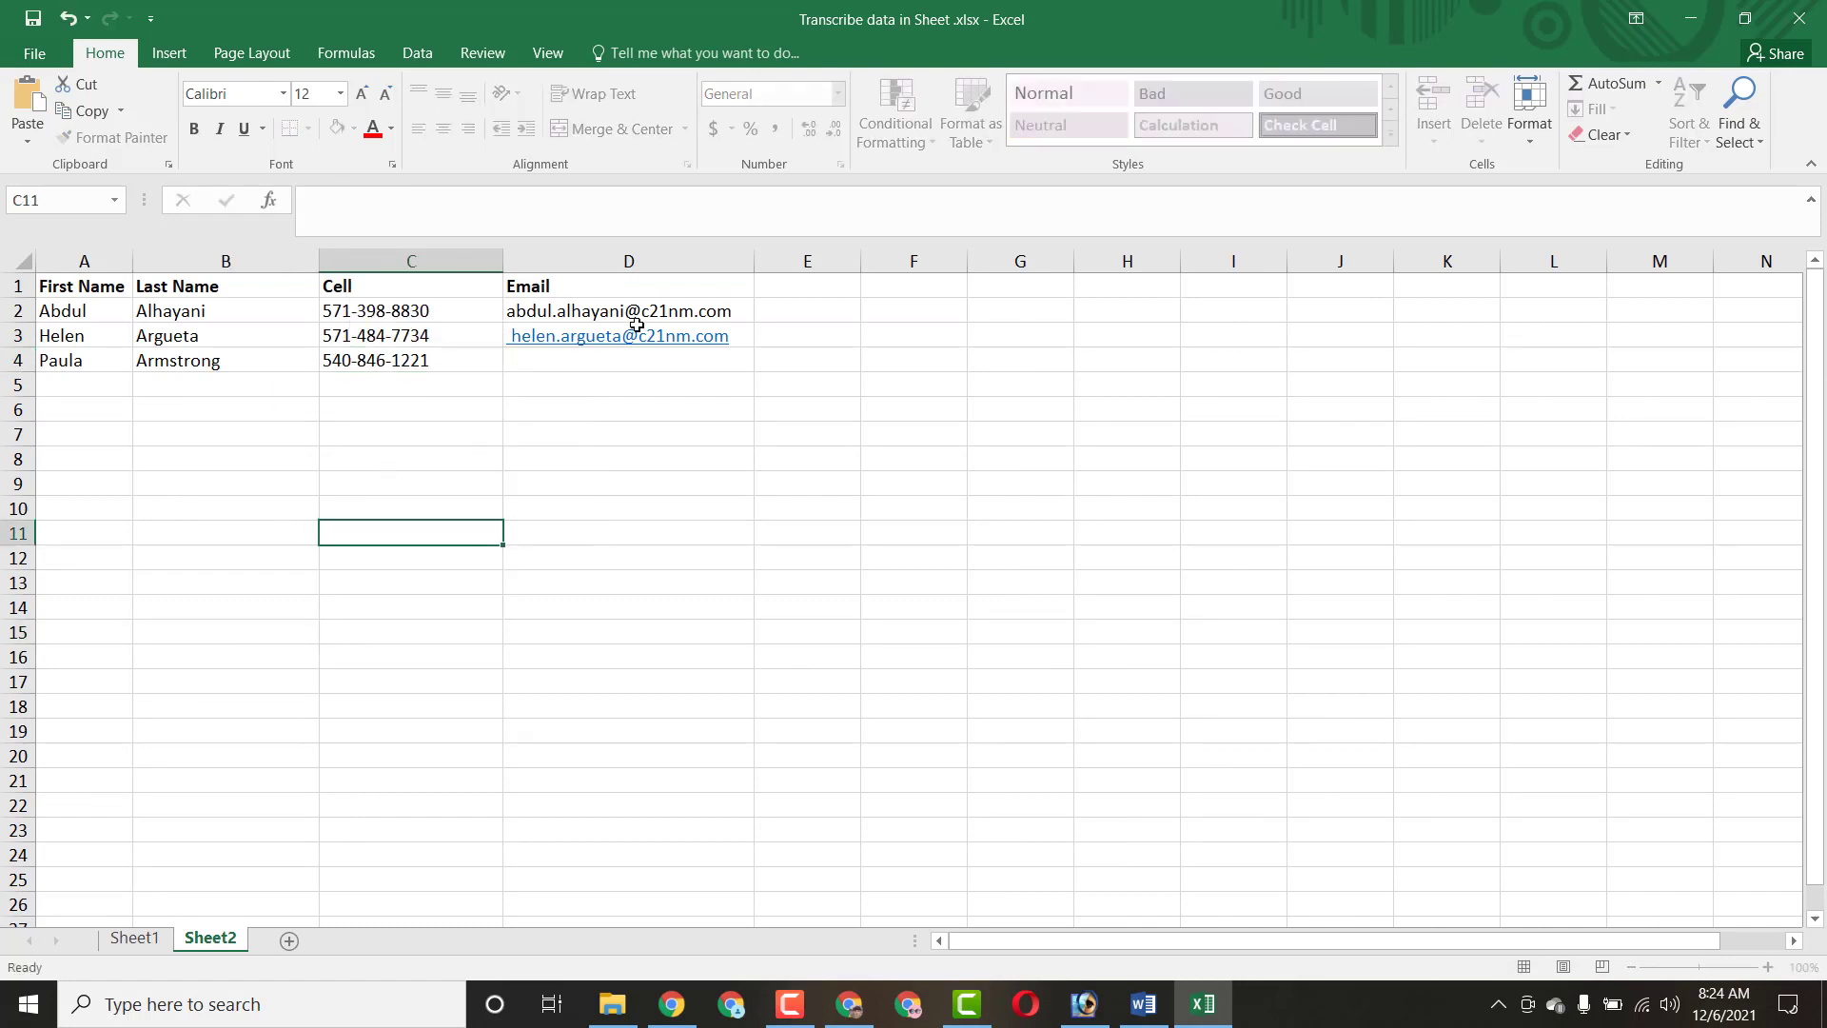
click(134, 939)
Copy the third realtor's email address from Sheet1 A35 into Sheet2 D4
double_click(339, 755)
drag(333, 756, 92, 756)
right_click(92, 756)
click(141, 807)
click(210, 939)
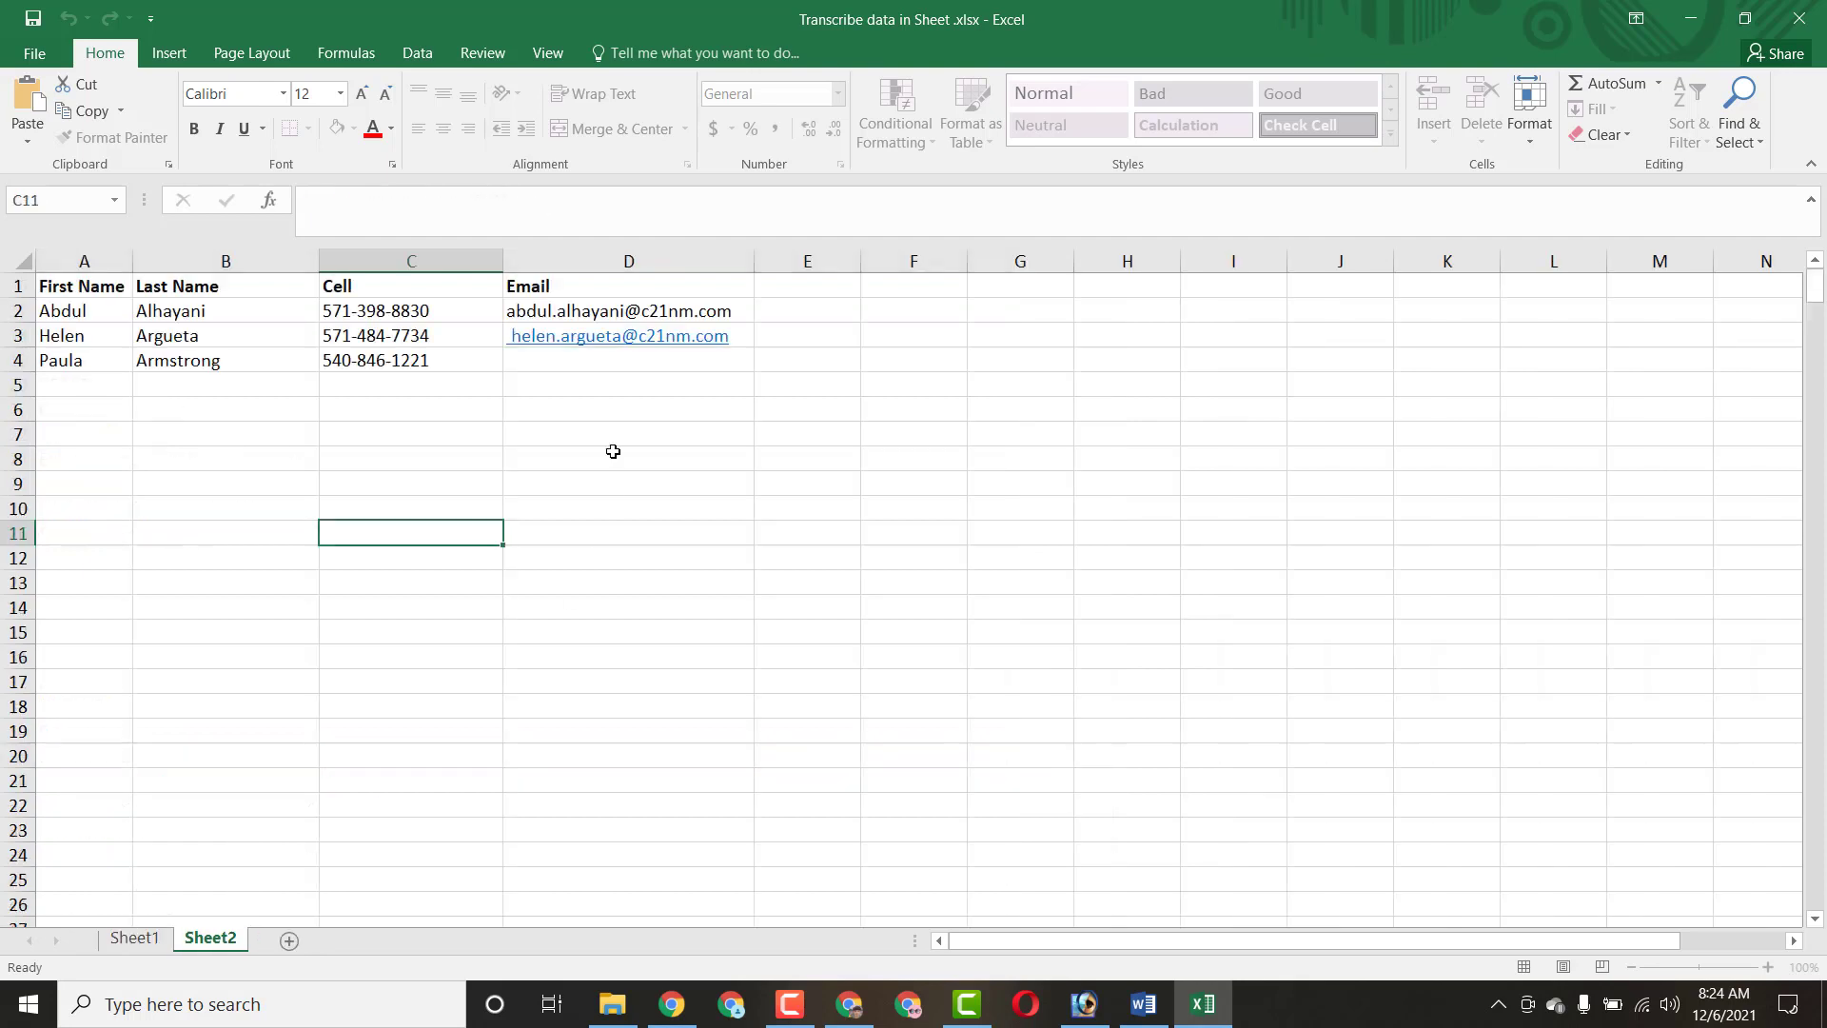
double_click(549, 362)
right_click(549, 362)
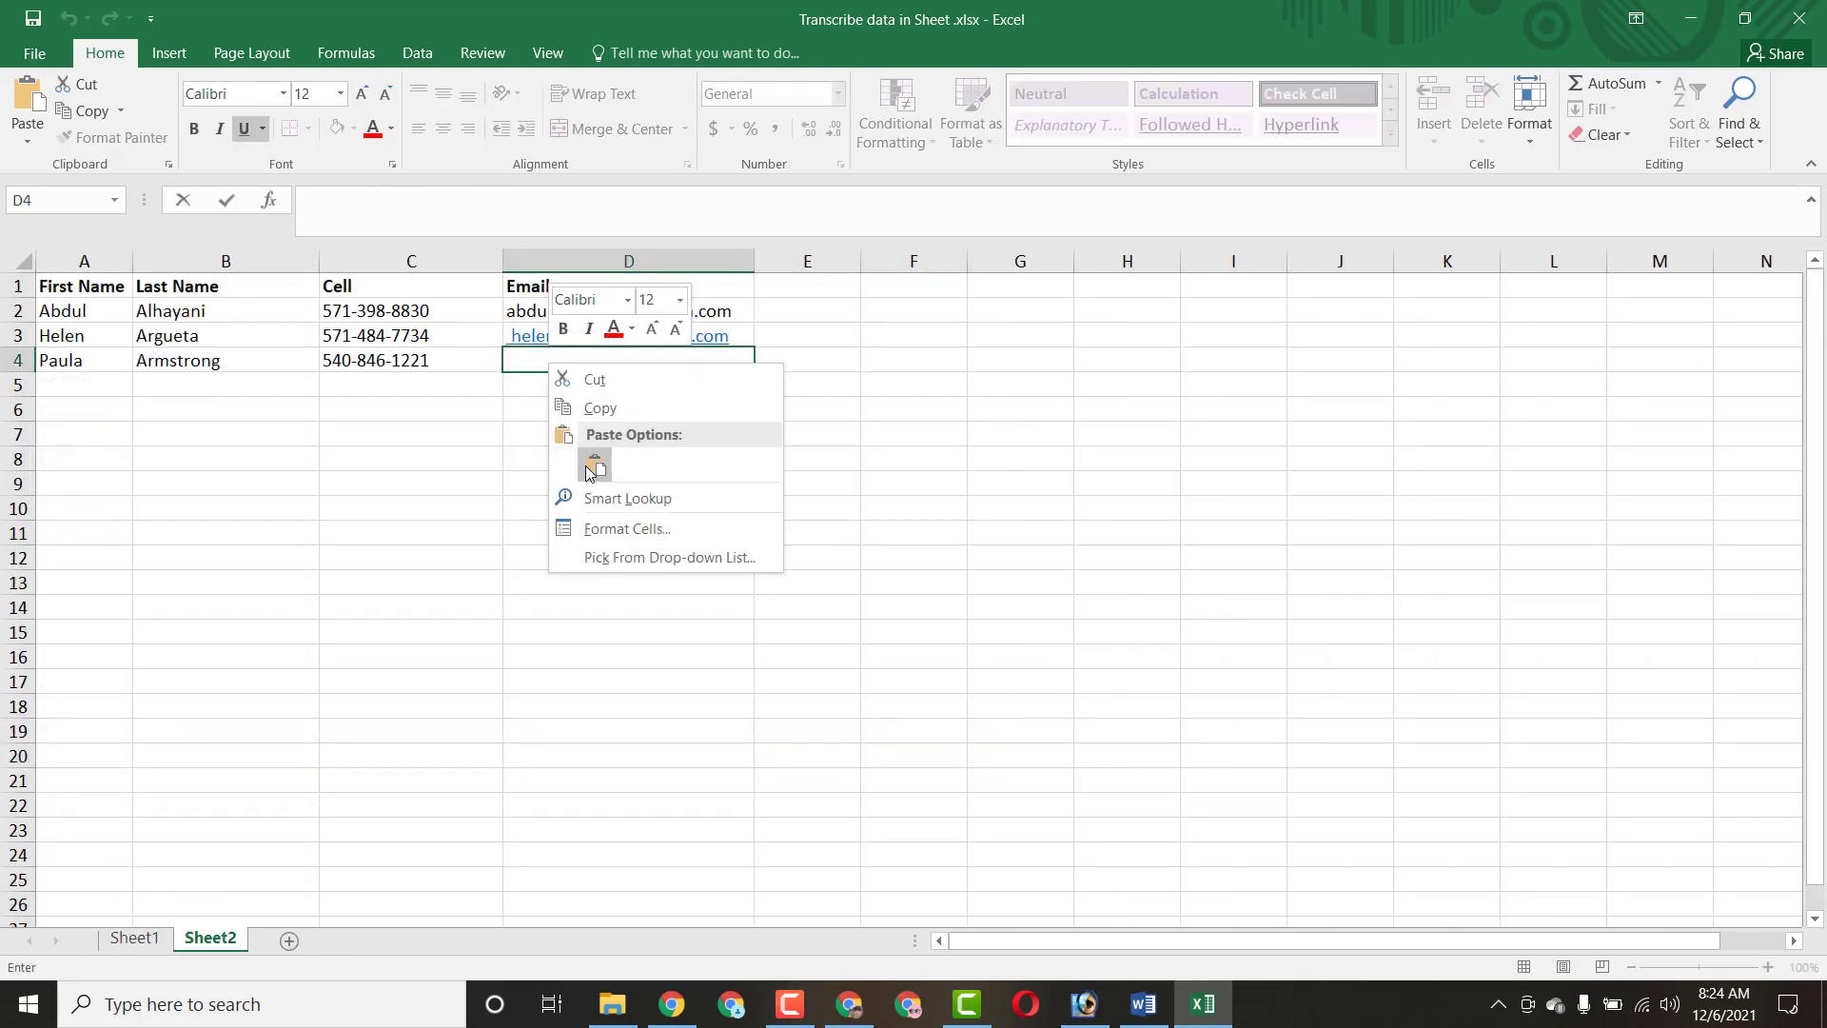
click(591, 462)
click(589, 609)
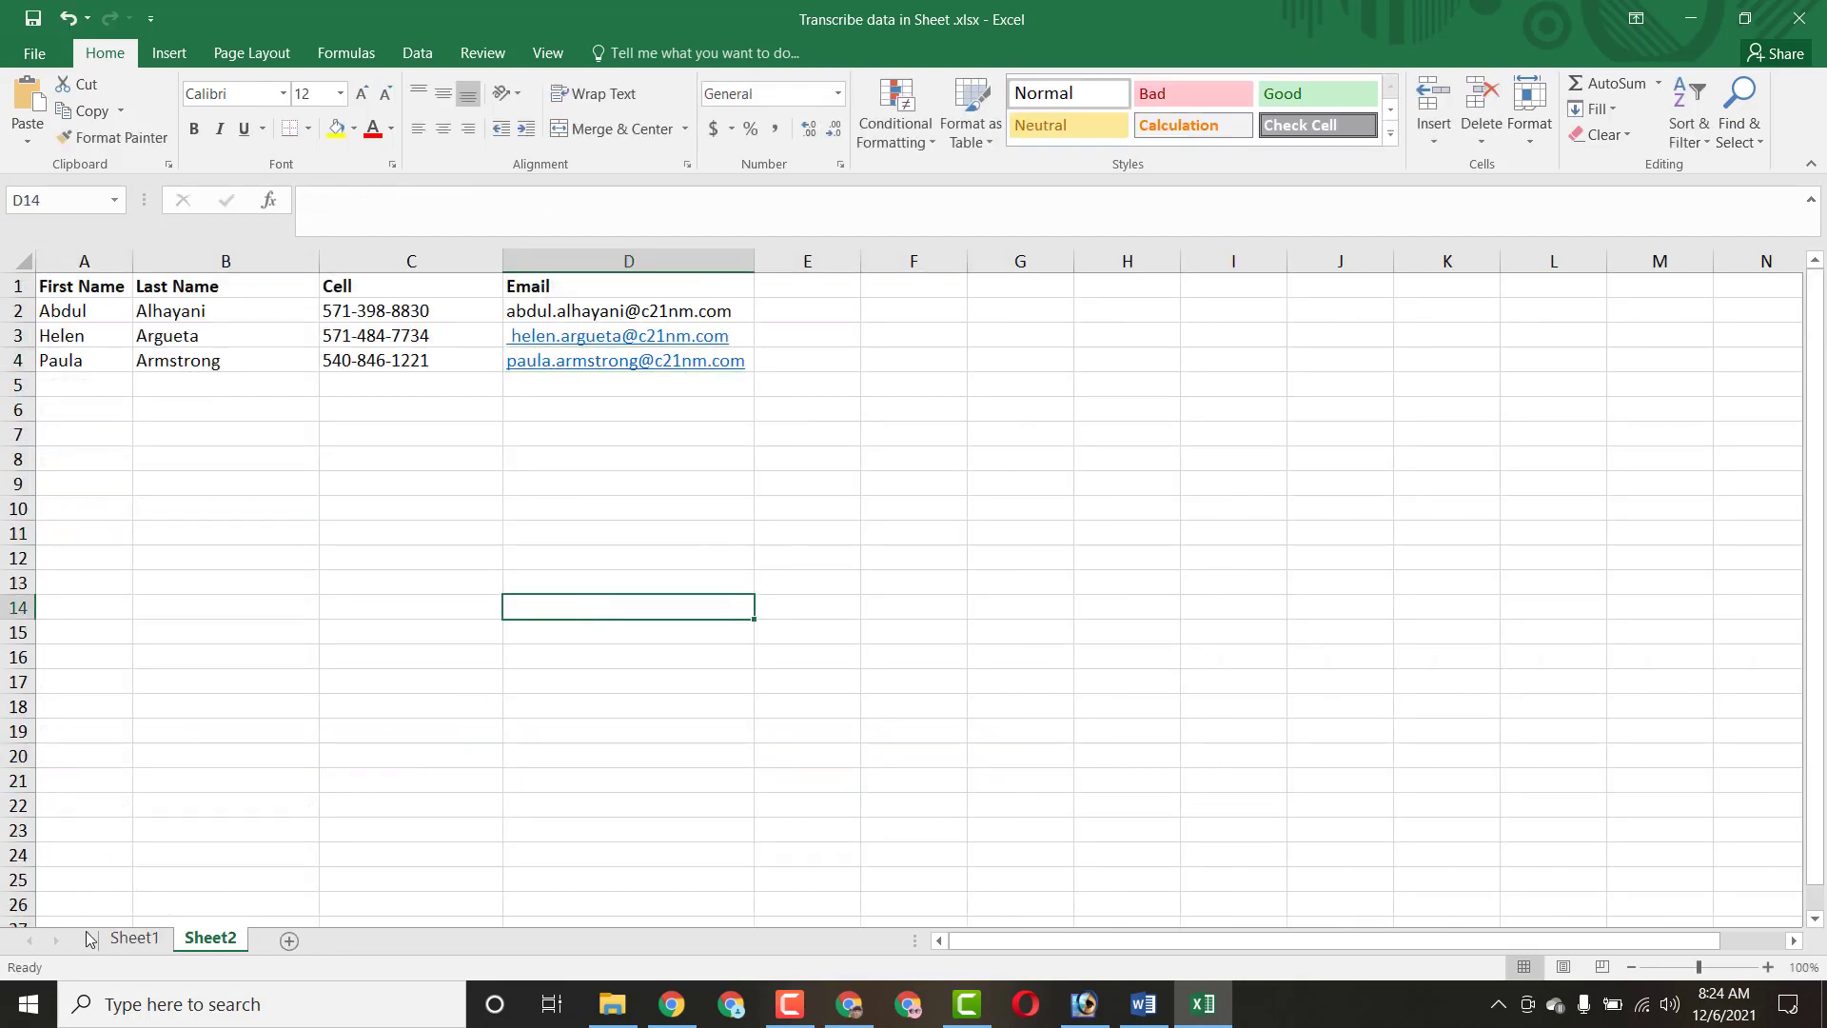
click(134, 938)
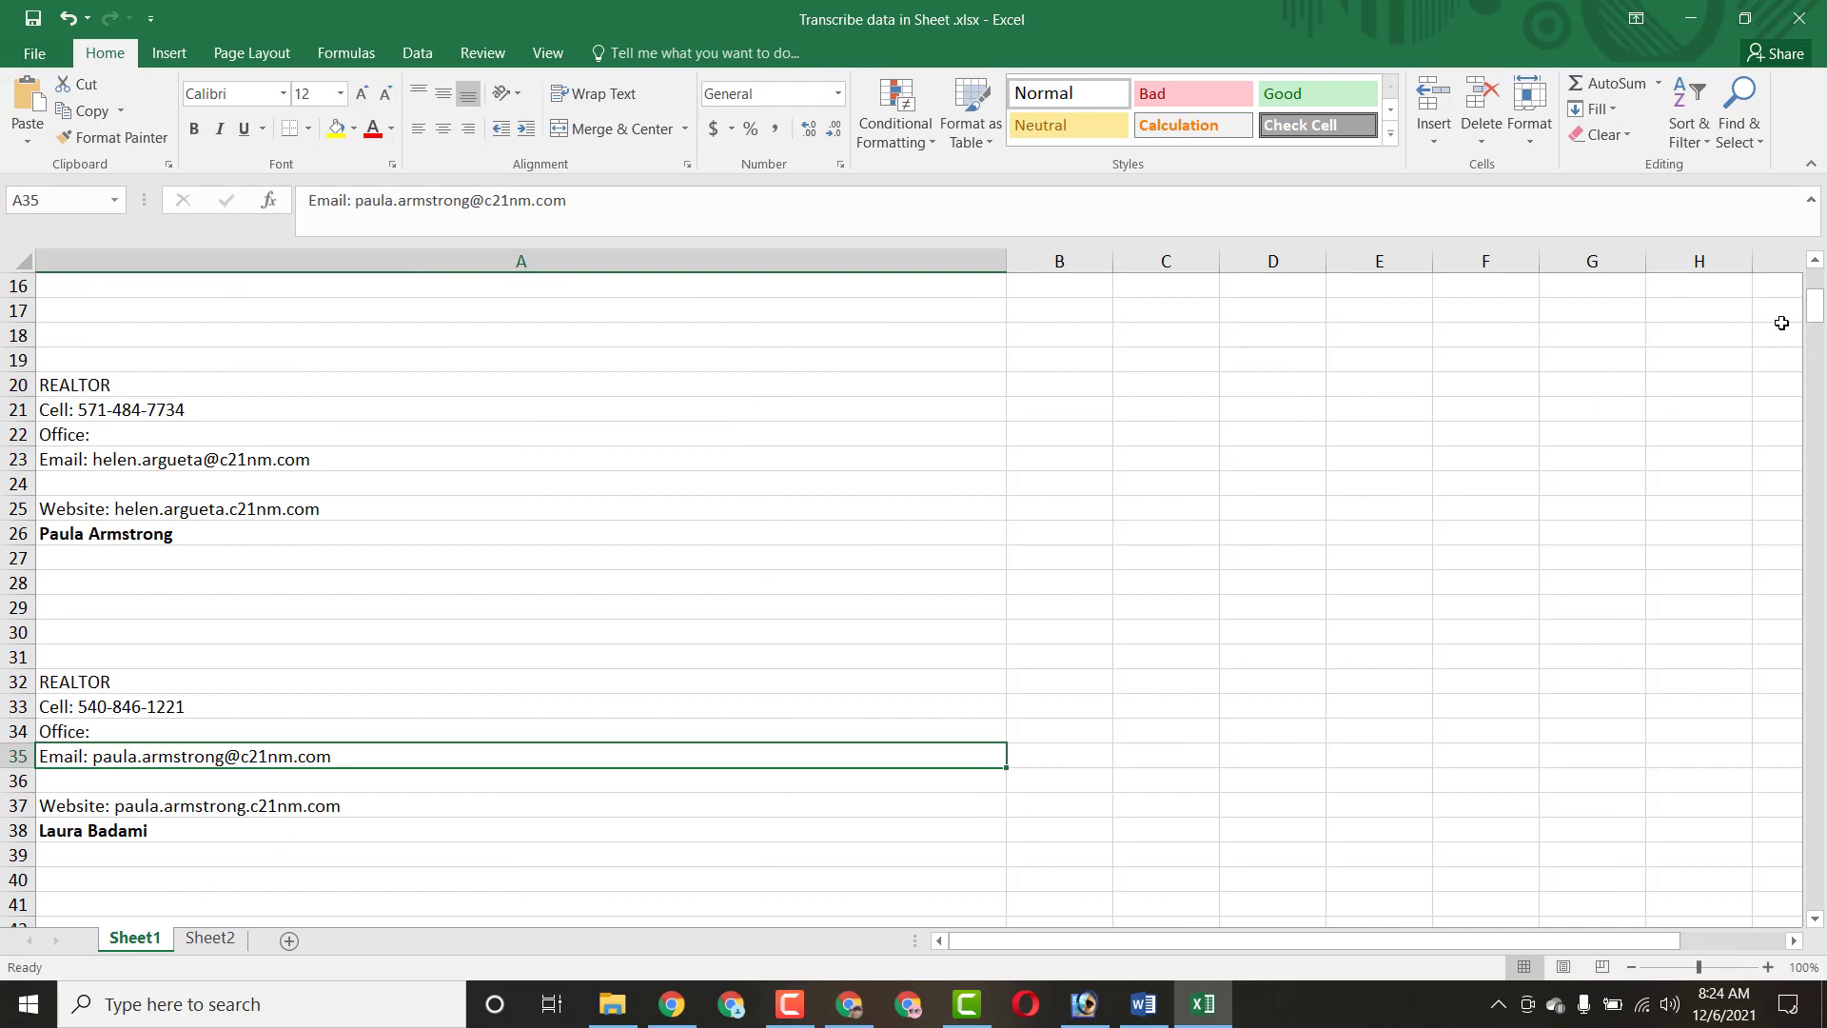
mouse_move(1816, 306)
mouse_down()
mouse_move(1818, 912)
mouse_move(1816, 298)
mouse_up()
Scroll to the playlist top and play the second video, 'I earned $10 with Data Entry Project'
click(1523, 221)
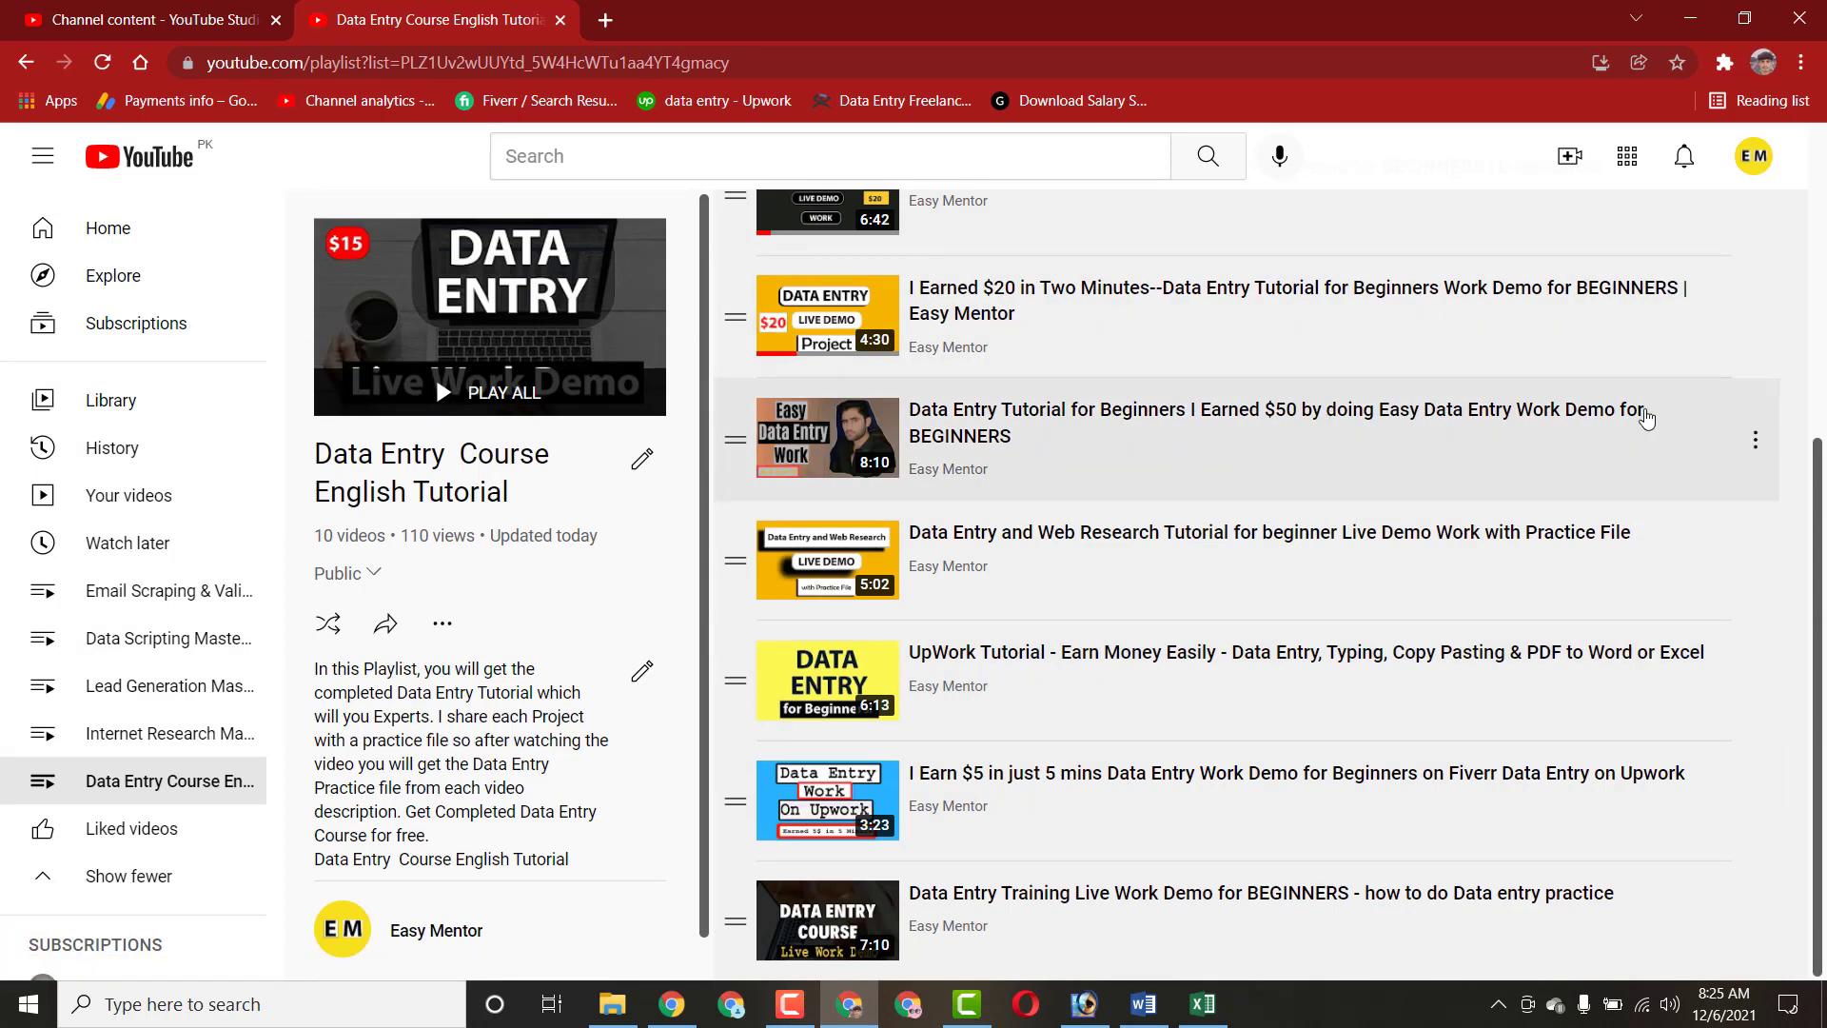
drag(1819, 466, 1813, 121)
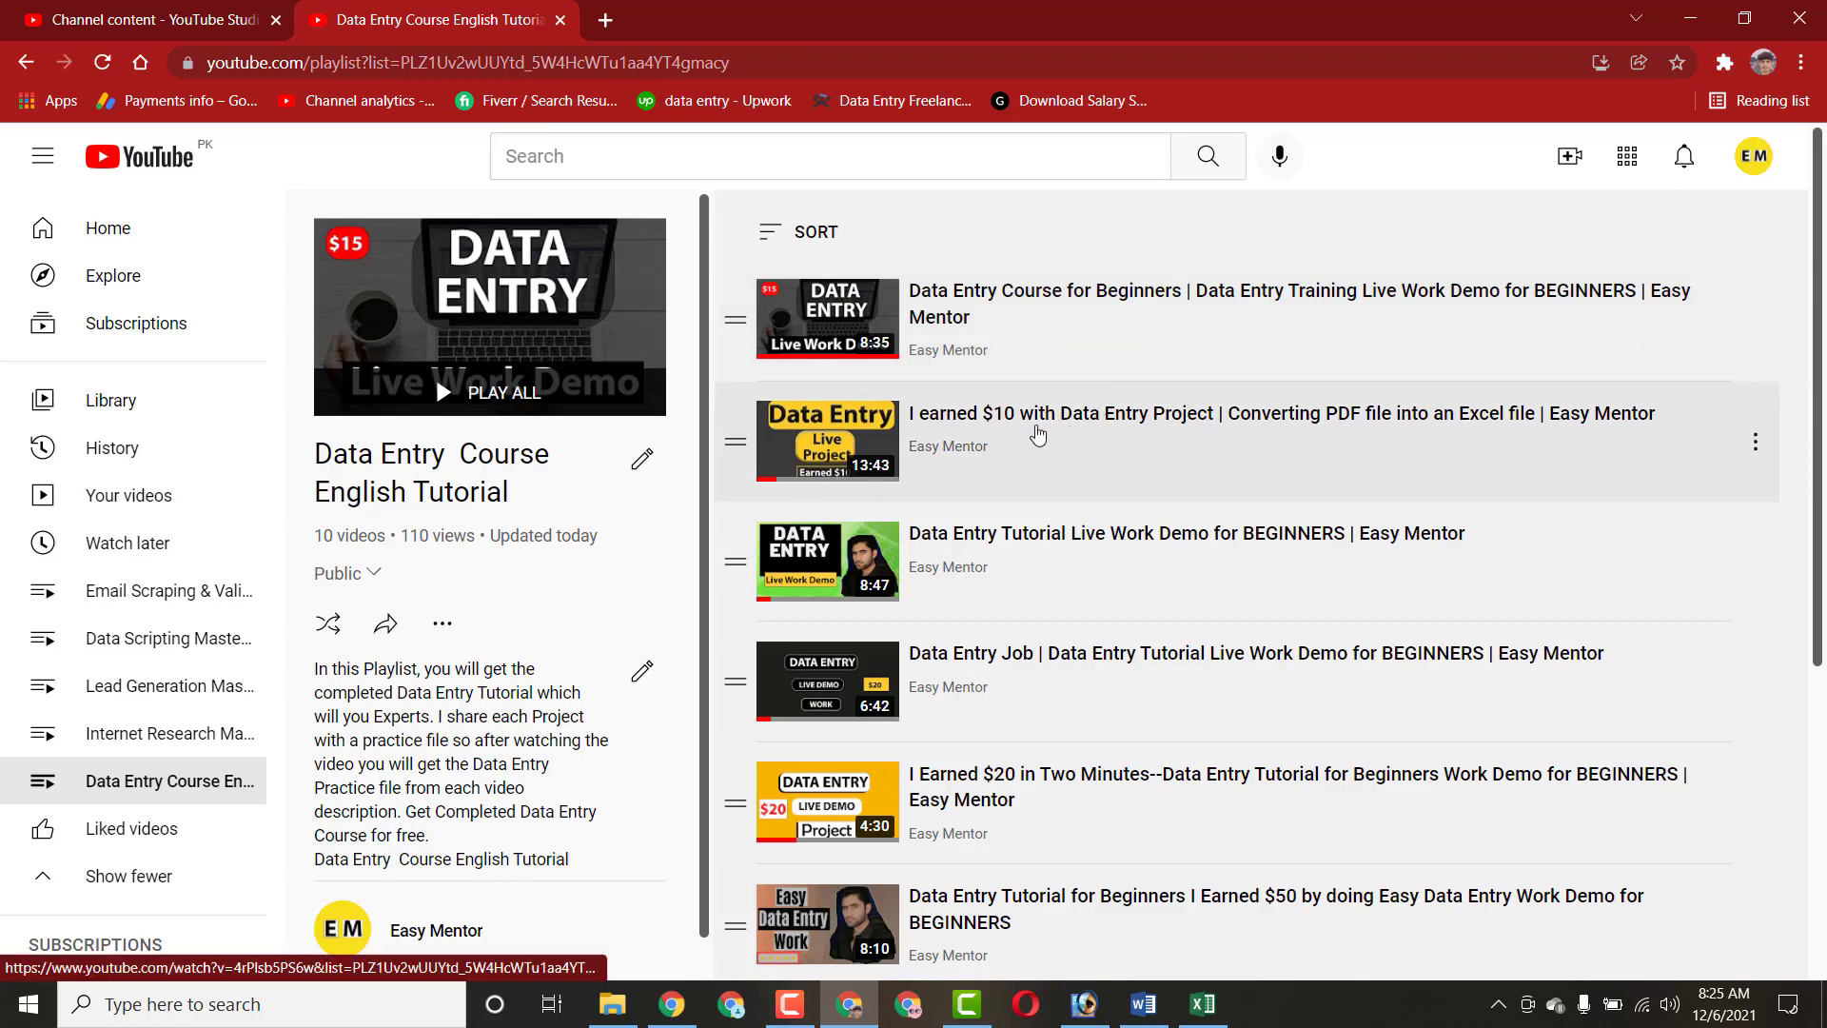
click(1111, 423)
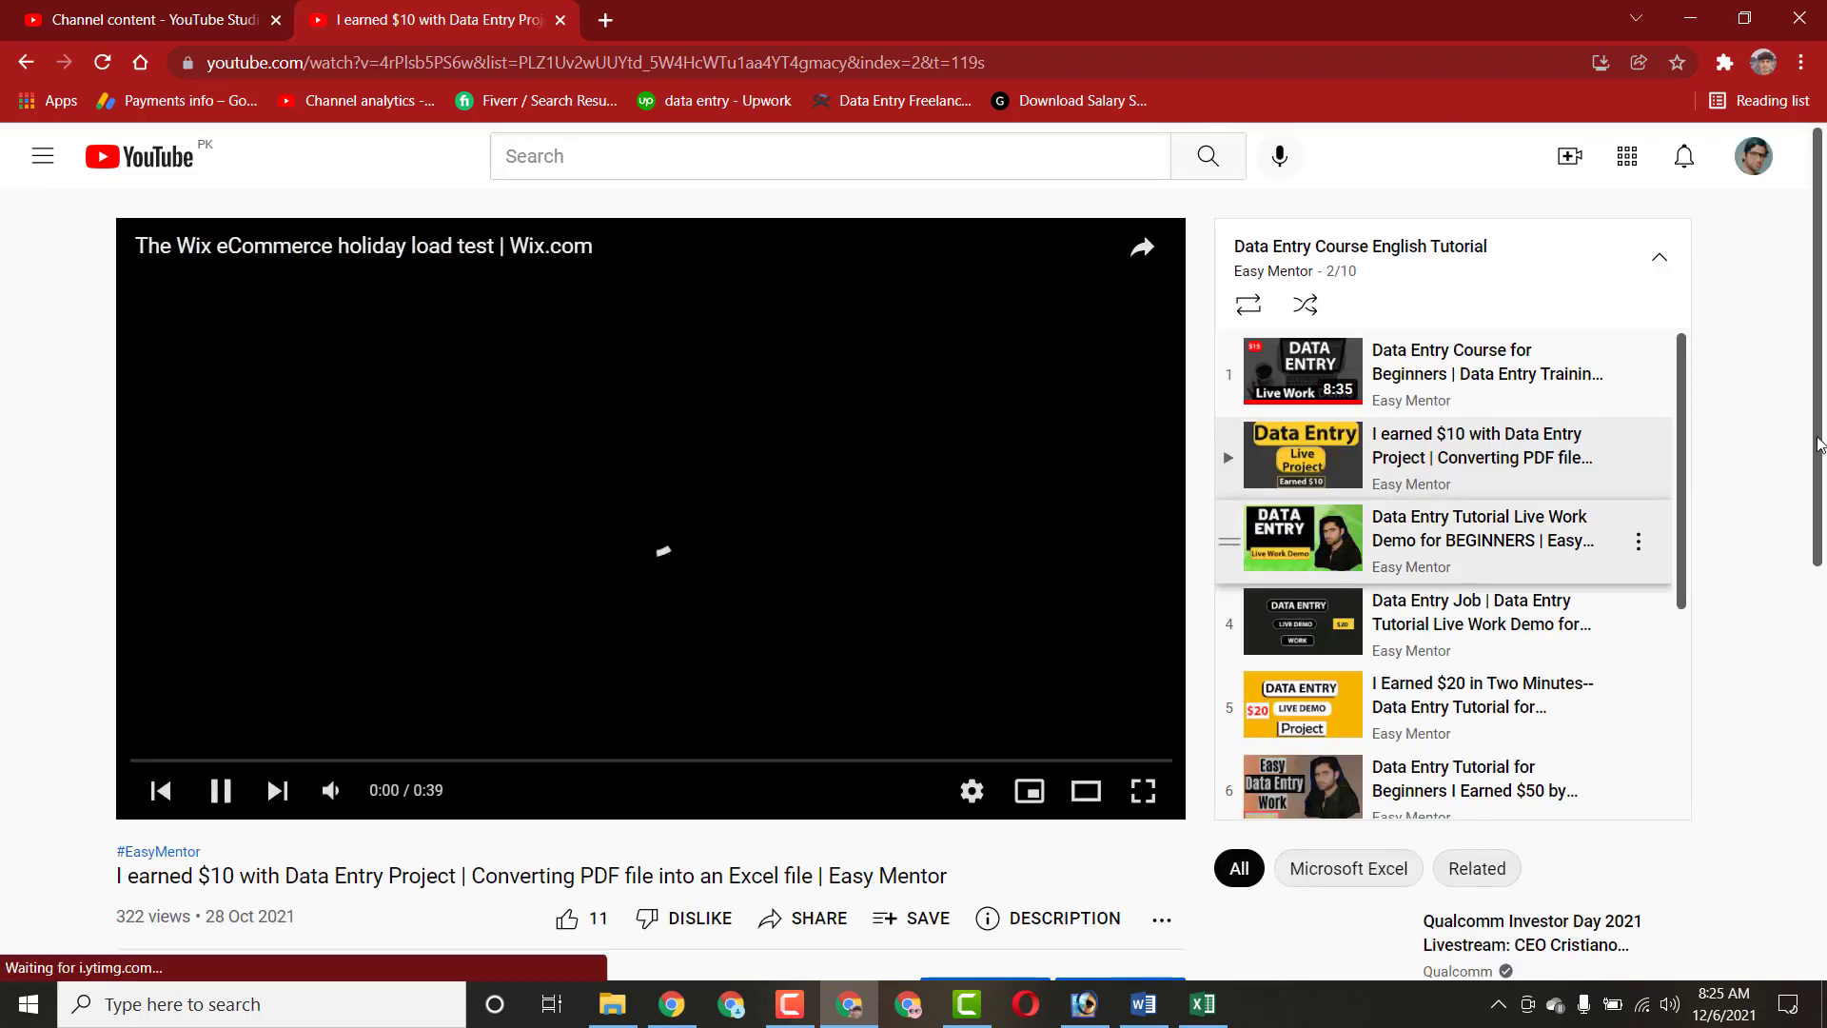
Expand the description and open the Drive link to 'Converting PDF file into an Excel file.pdf'
scroll(355, 590, down, 2)
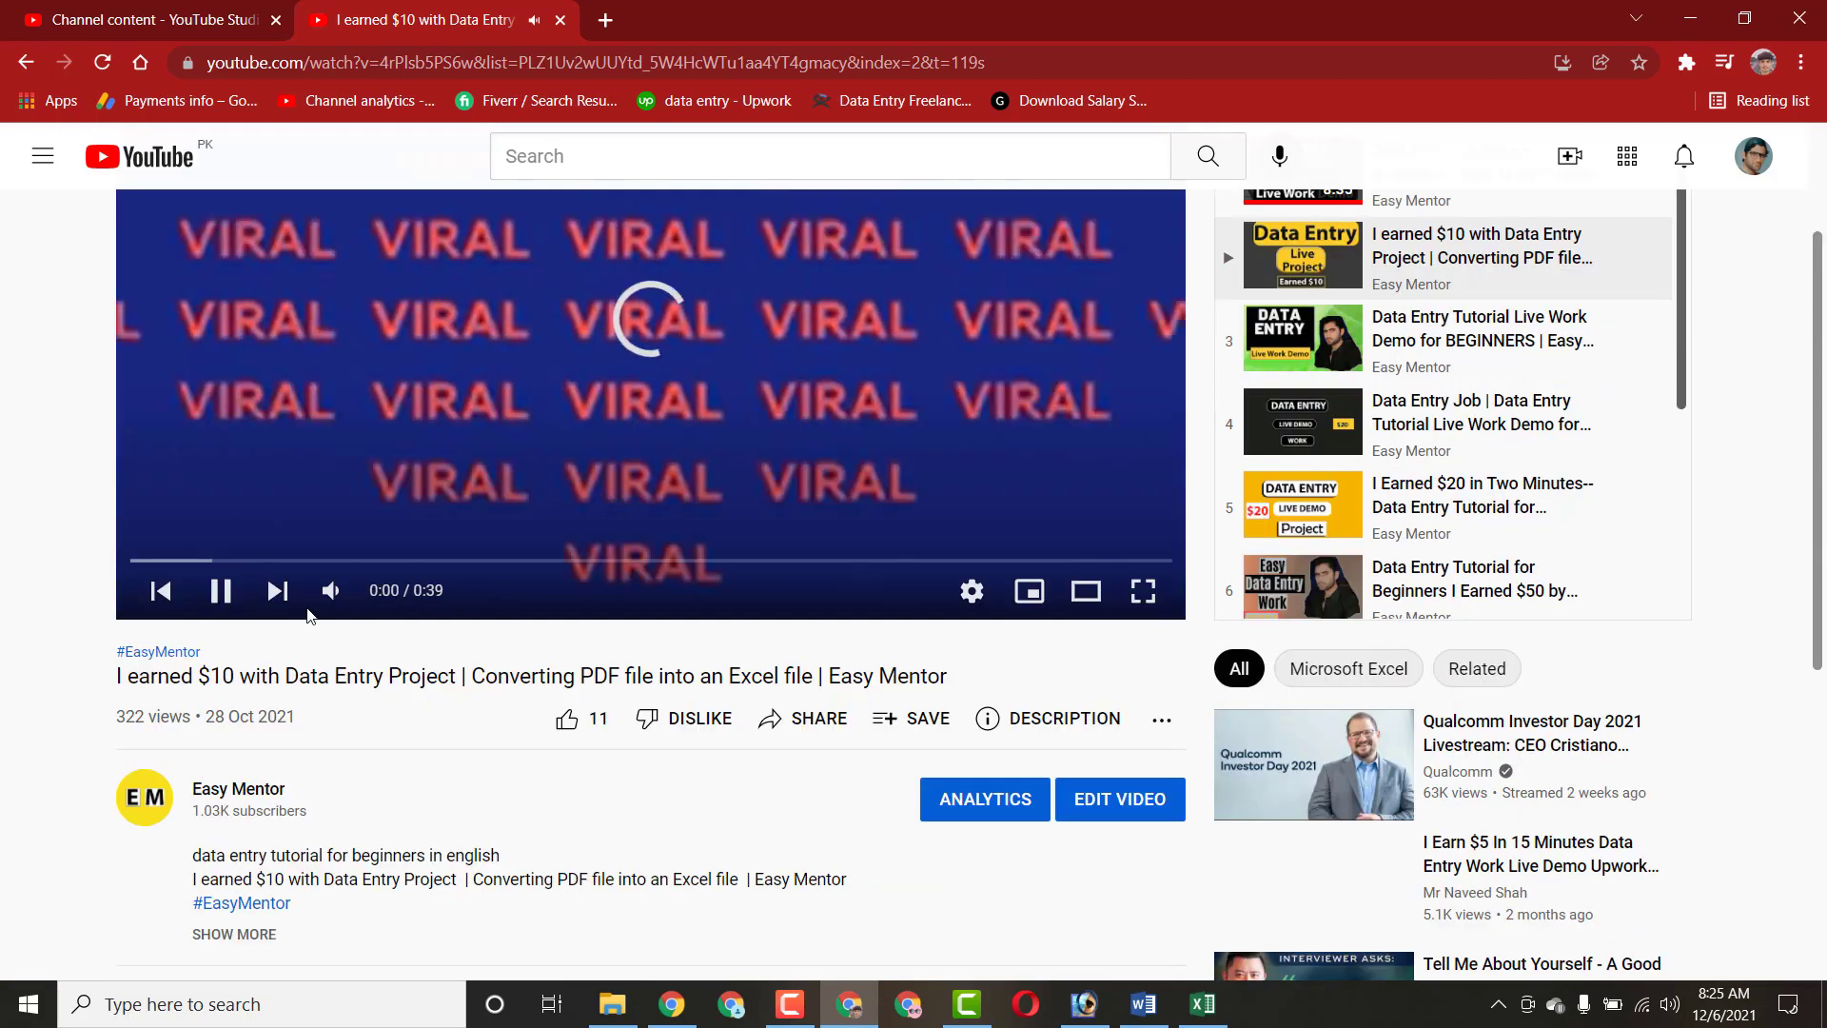
scroll(355, 590, down, 2)
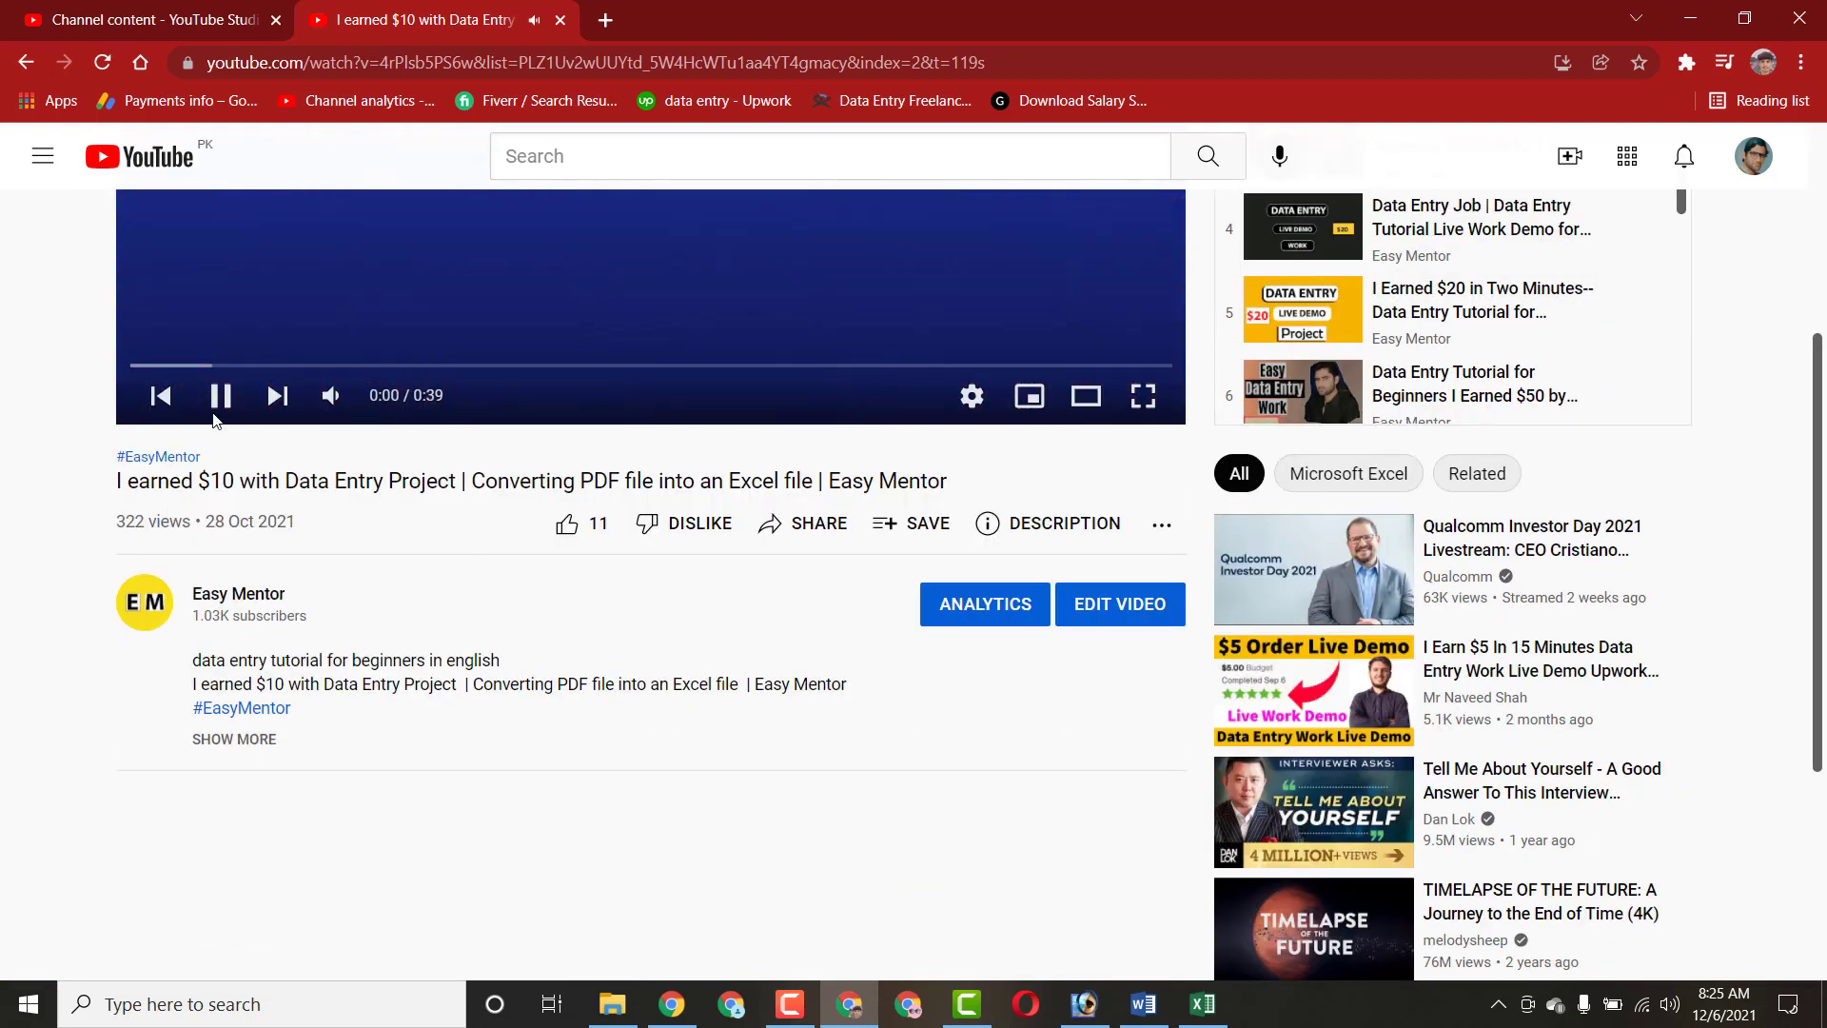
click(240, 743)
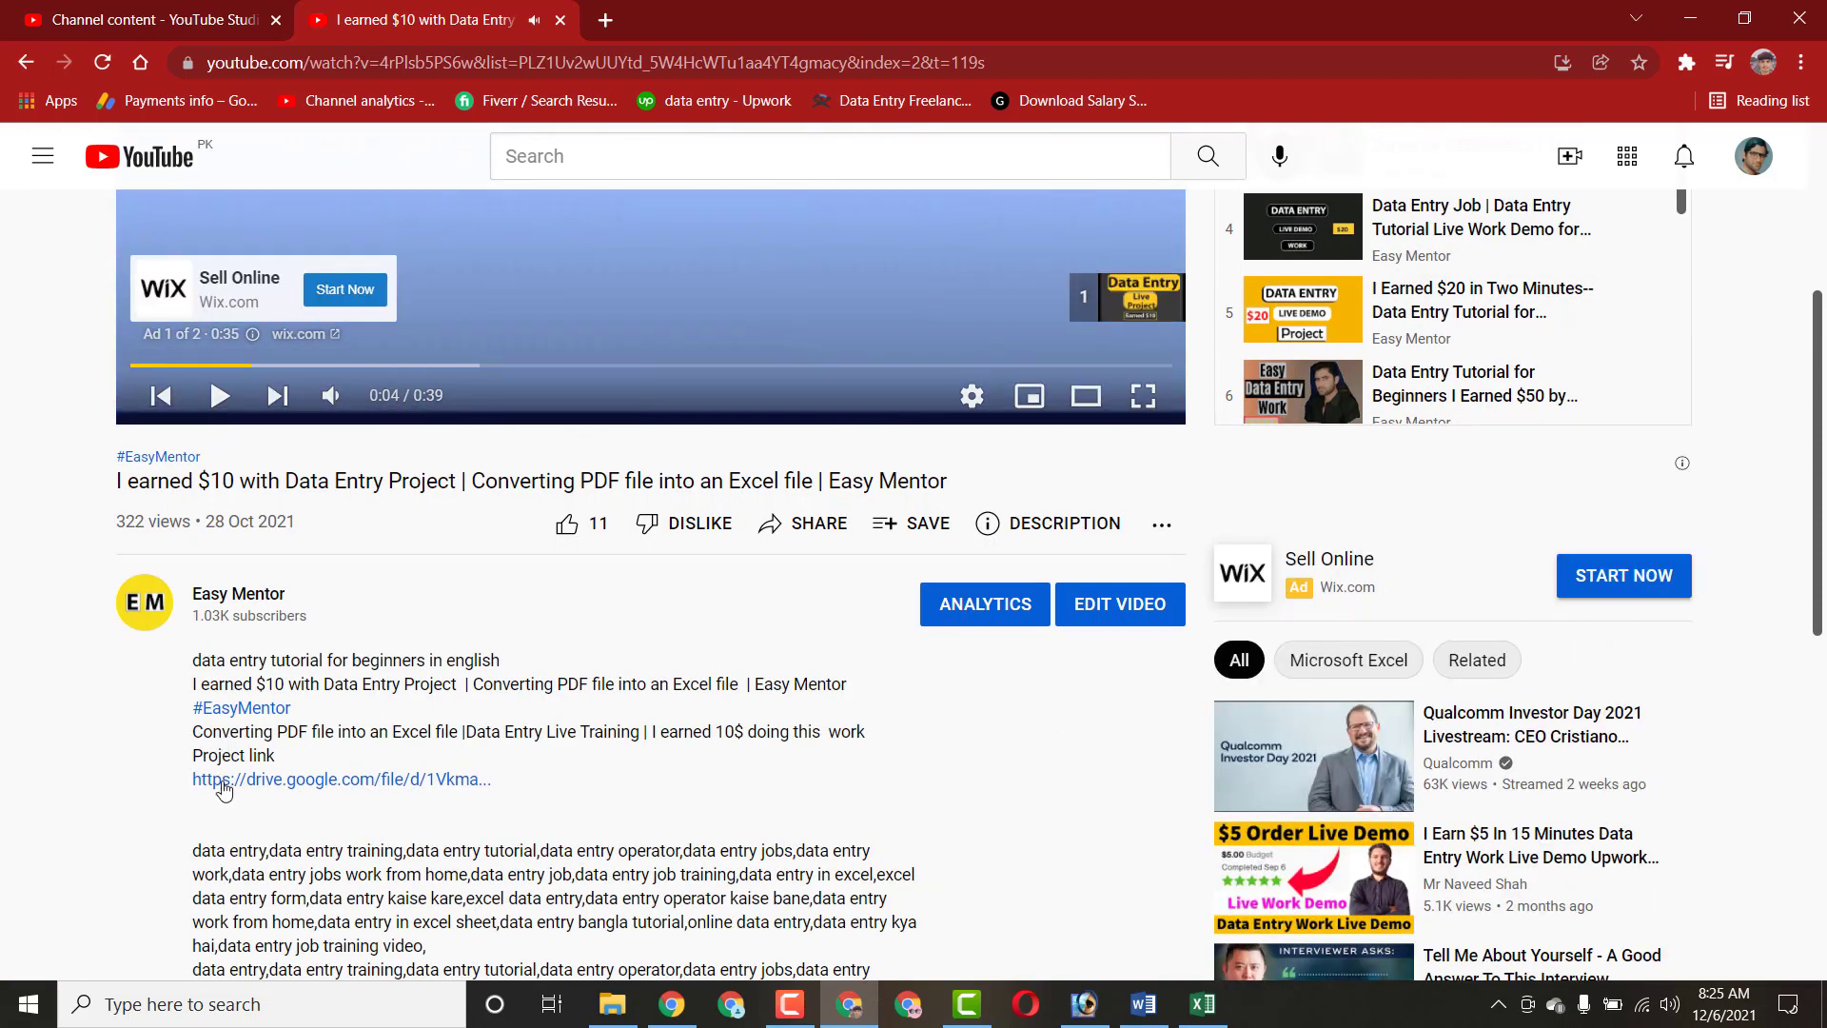
click(305, 780)
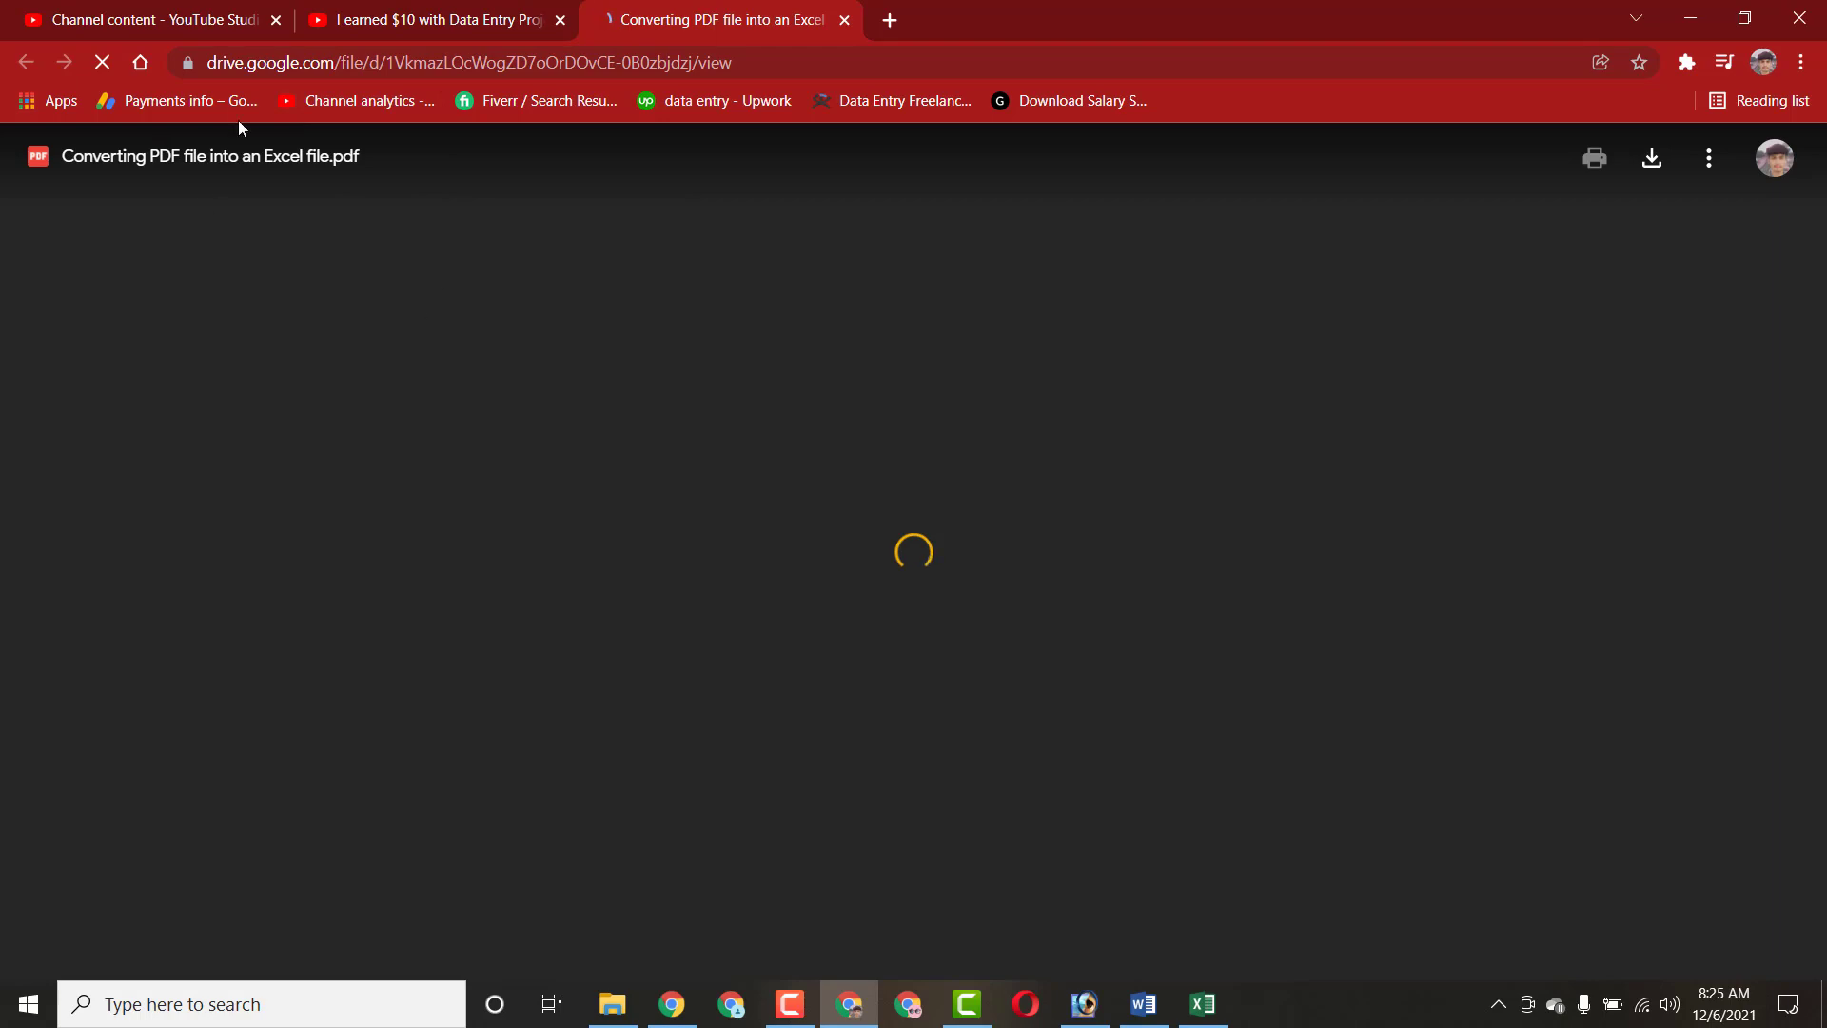
Close the Google Drive PDF tab
click(846, 20)
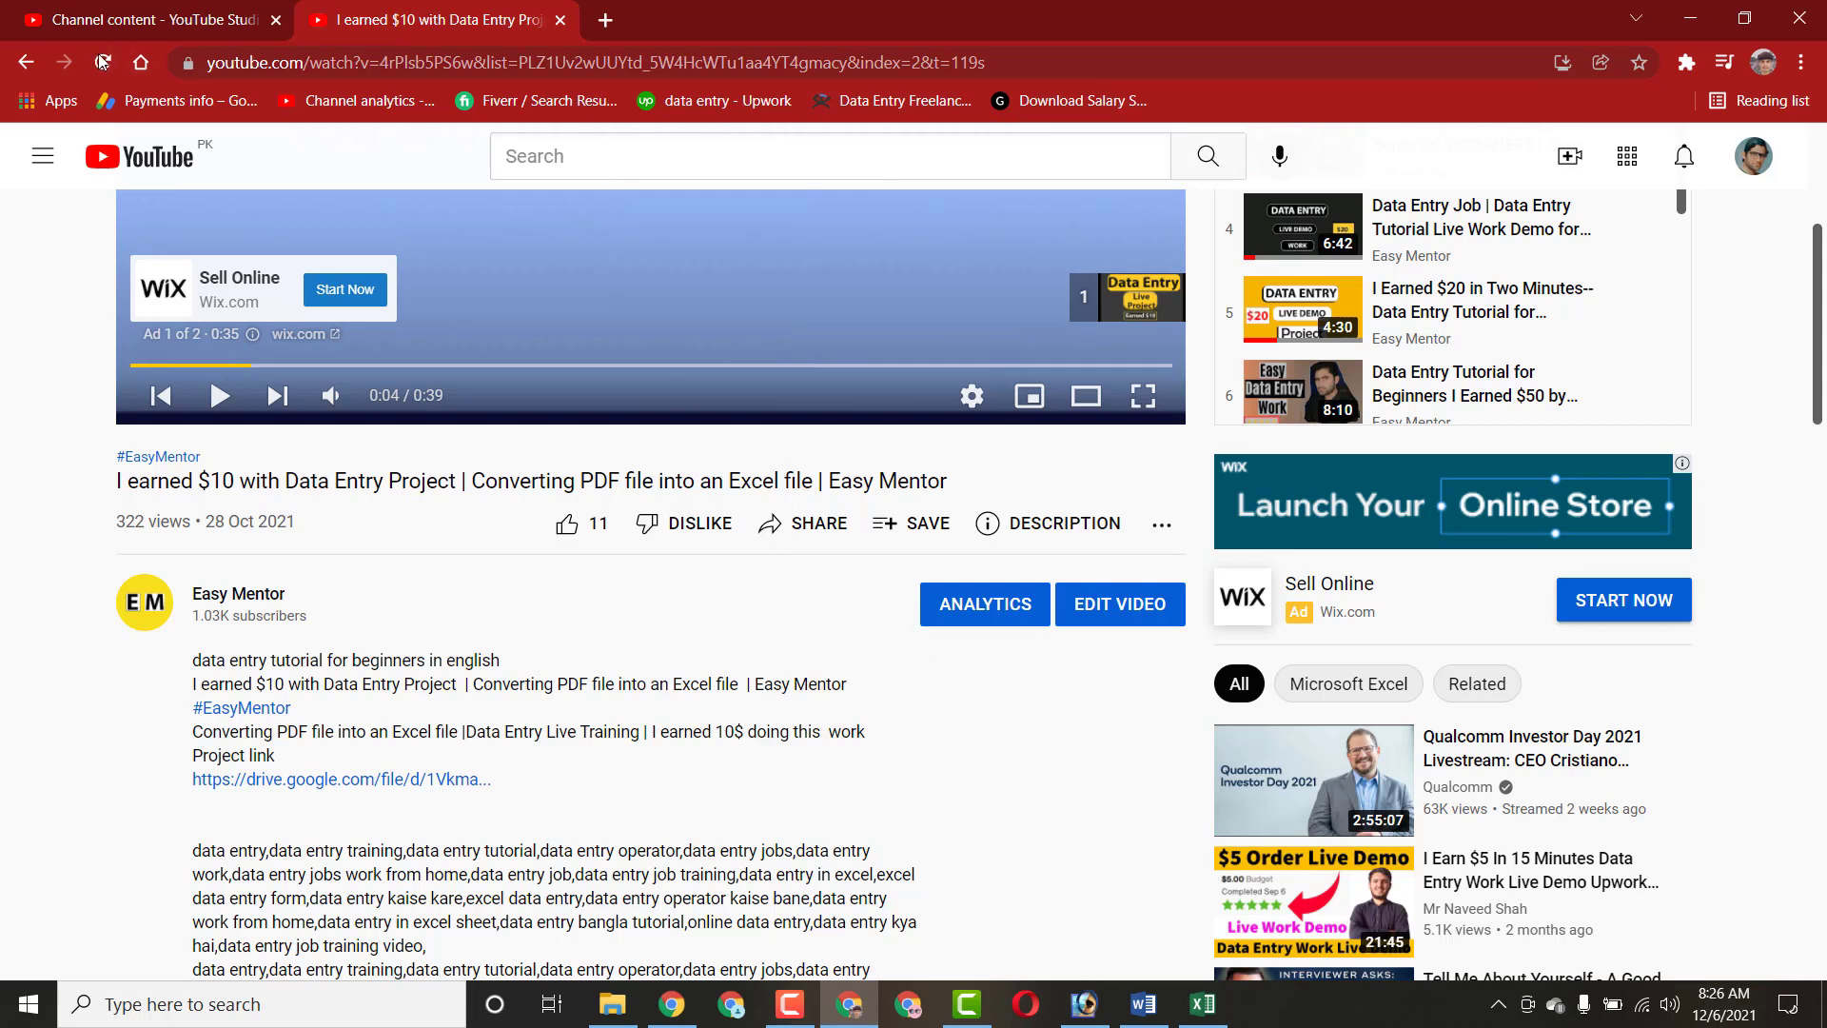
Go back to the playlist page, close the miniplayer, and scroll down the list
click(19, 64)
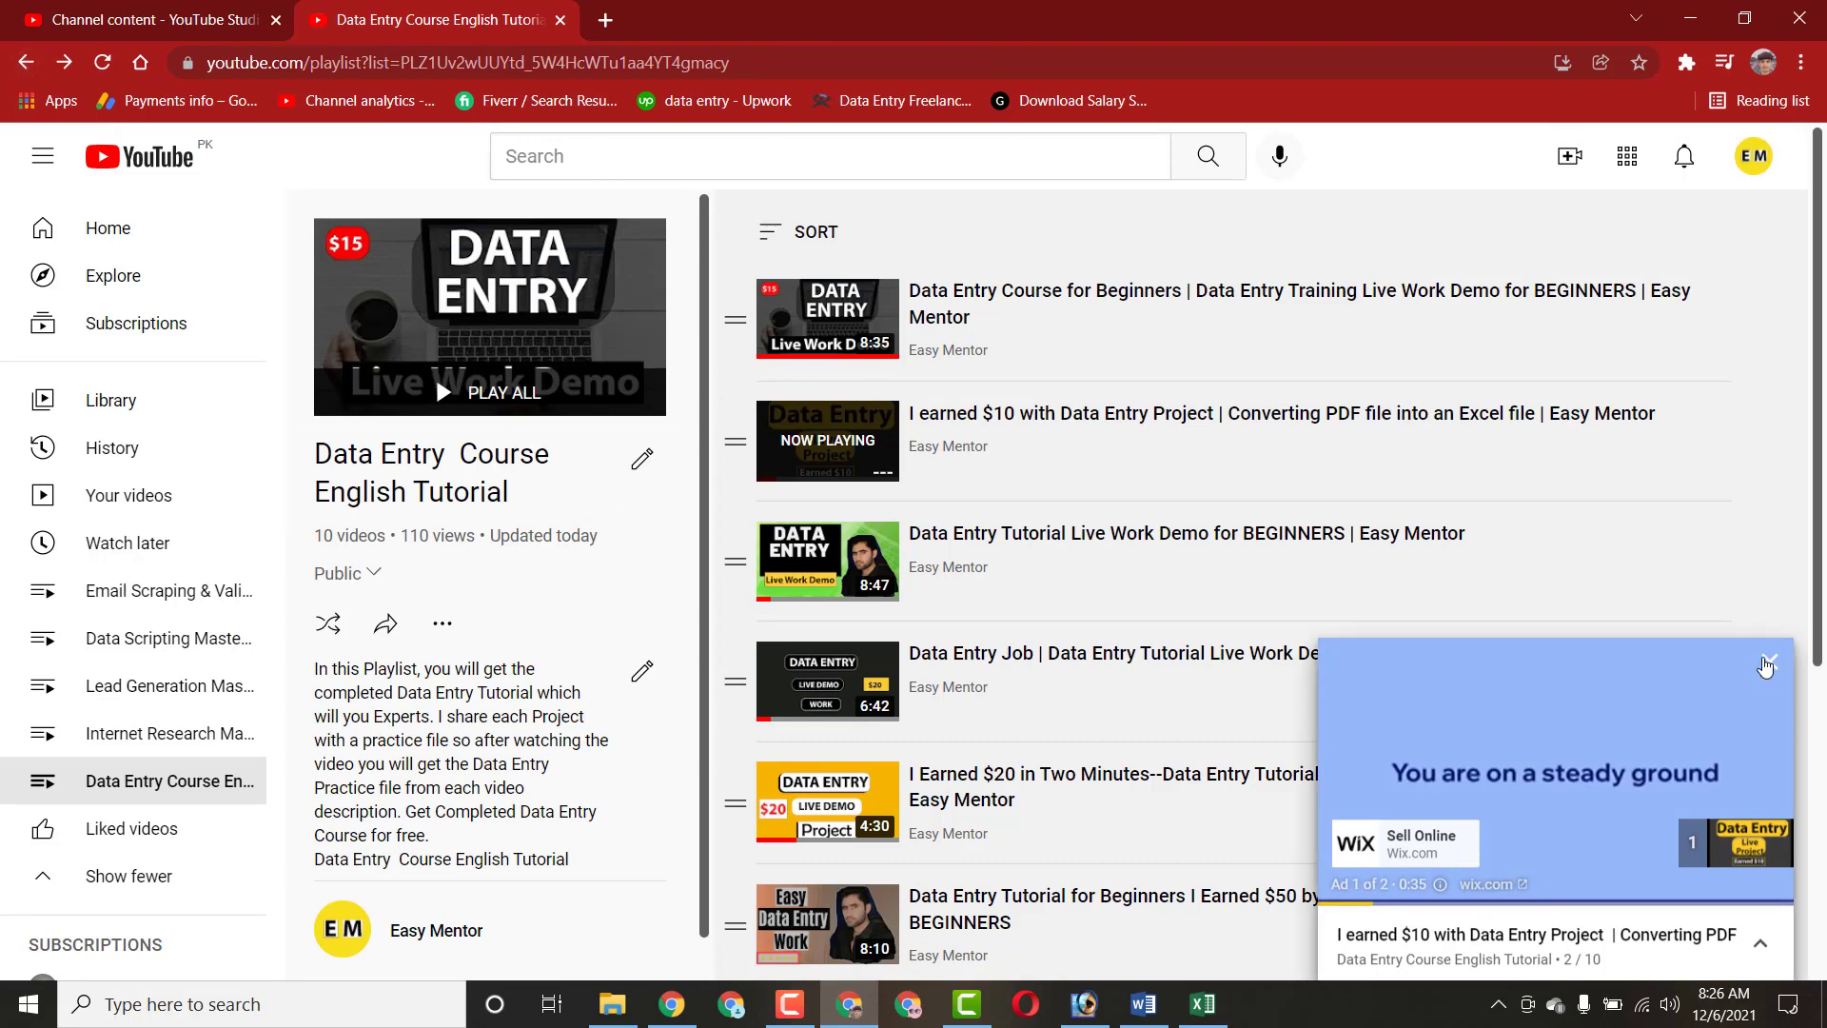
click(1768, 669)
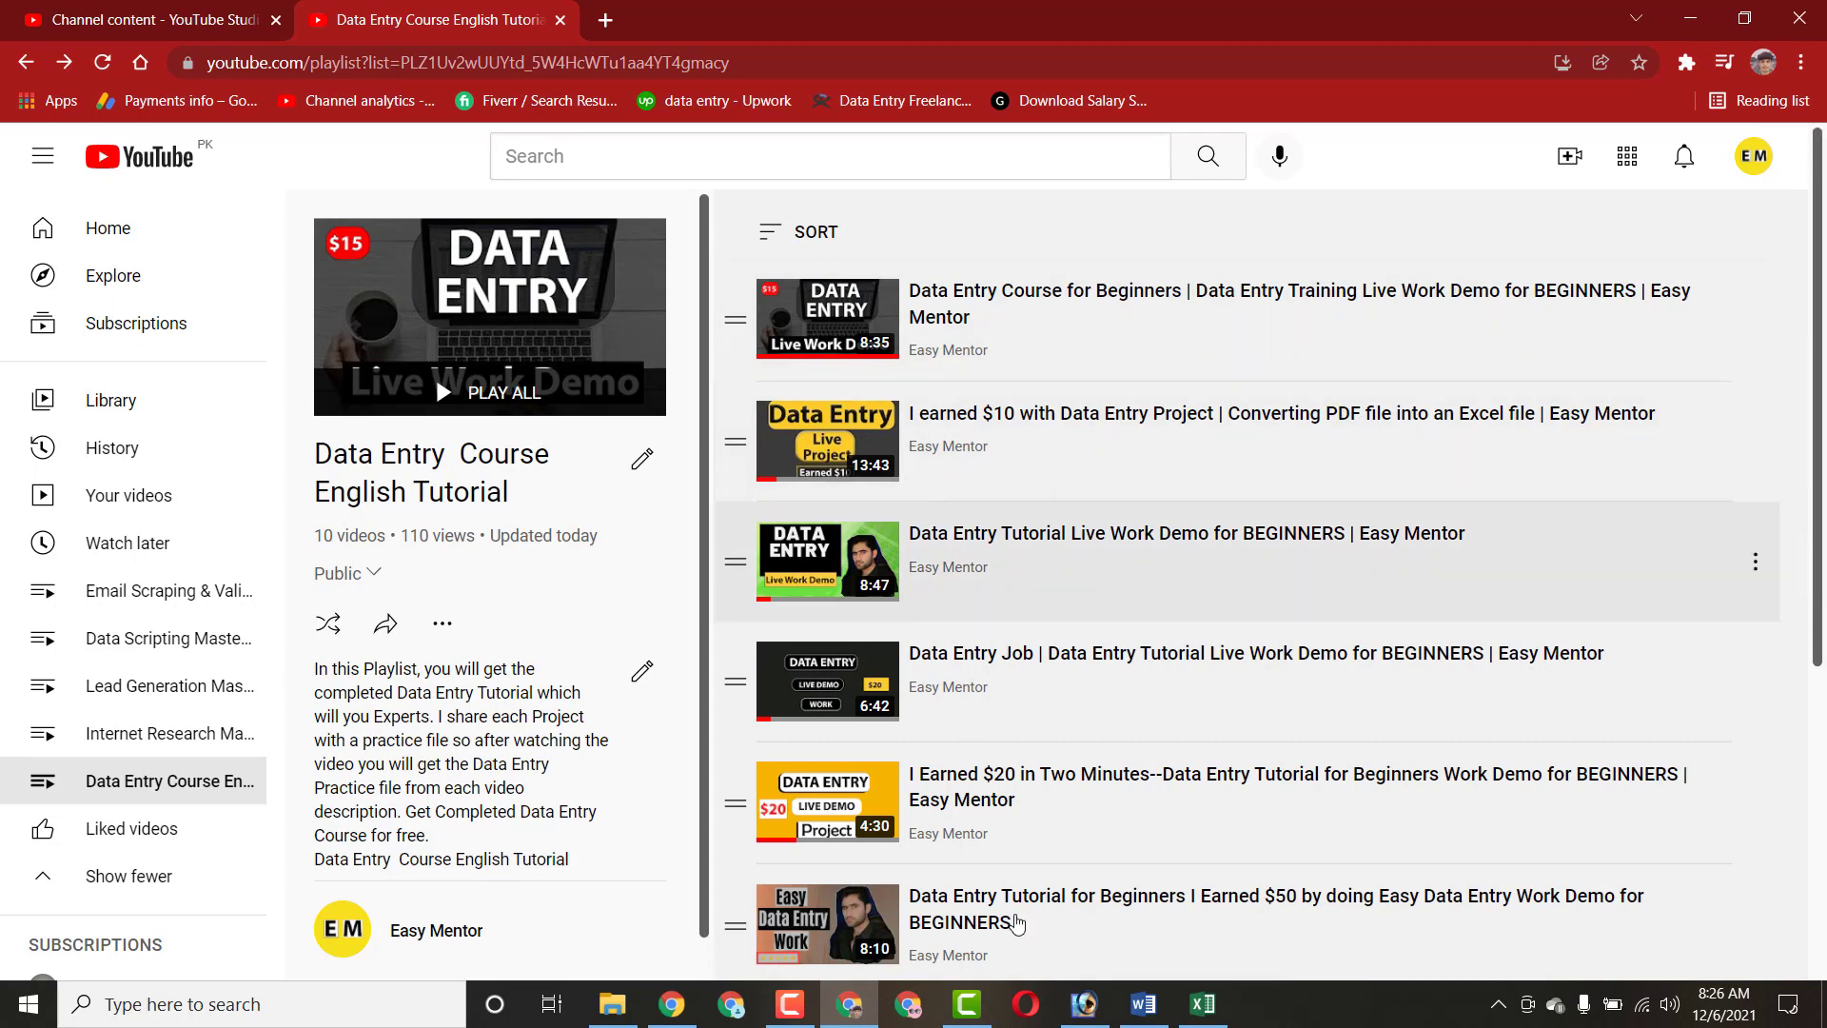
scroll(1820, 294, down, 3)
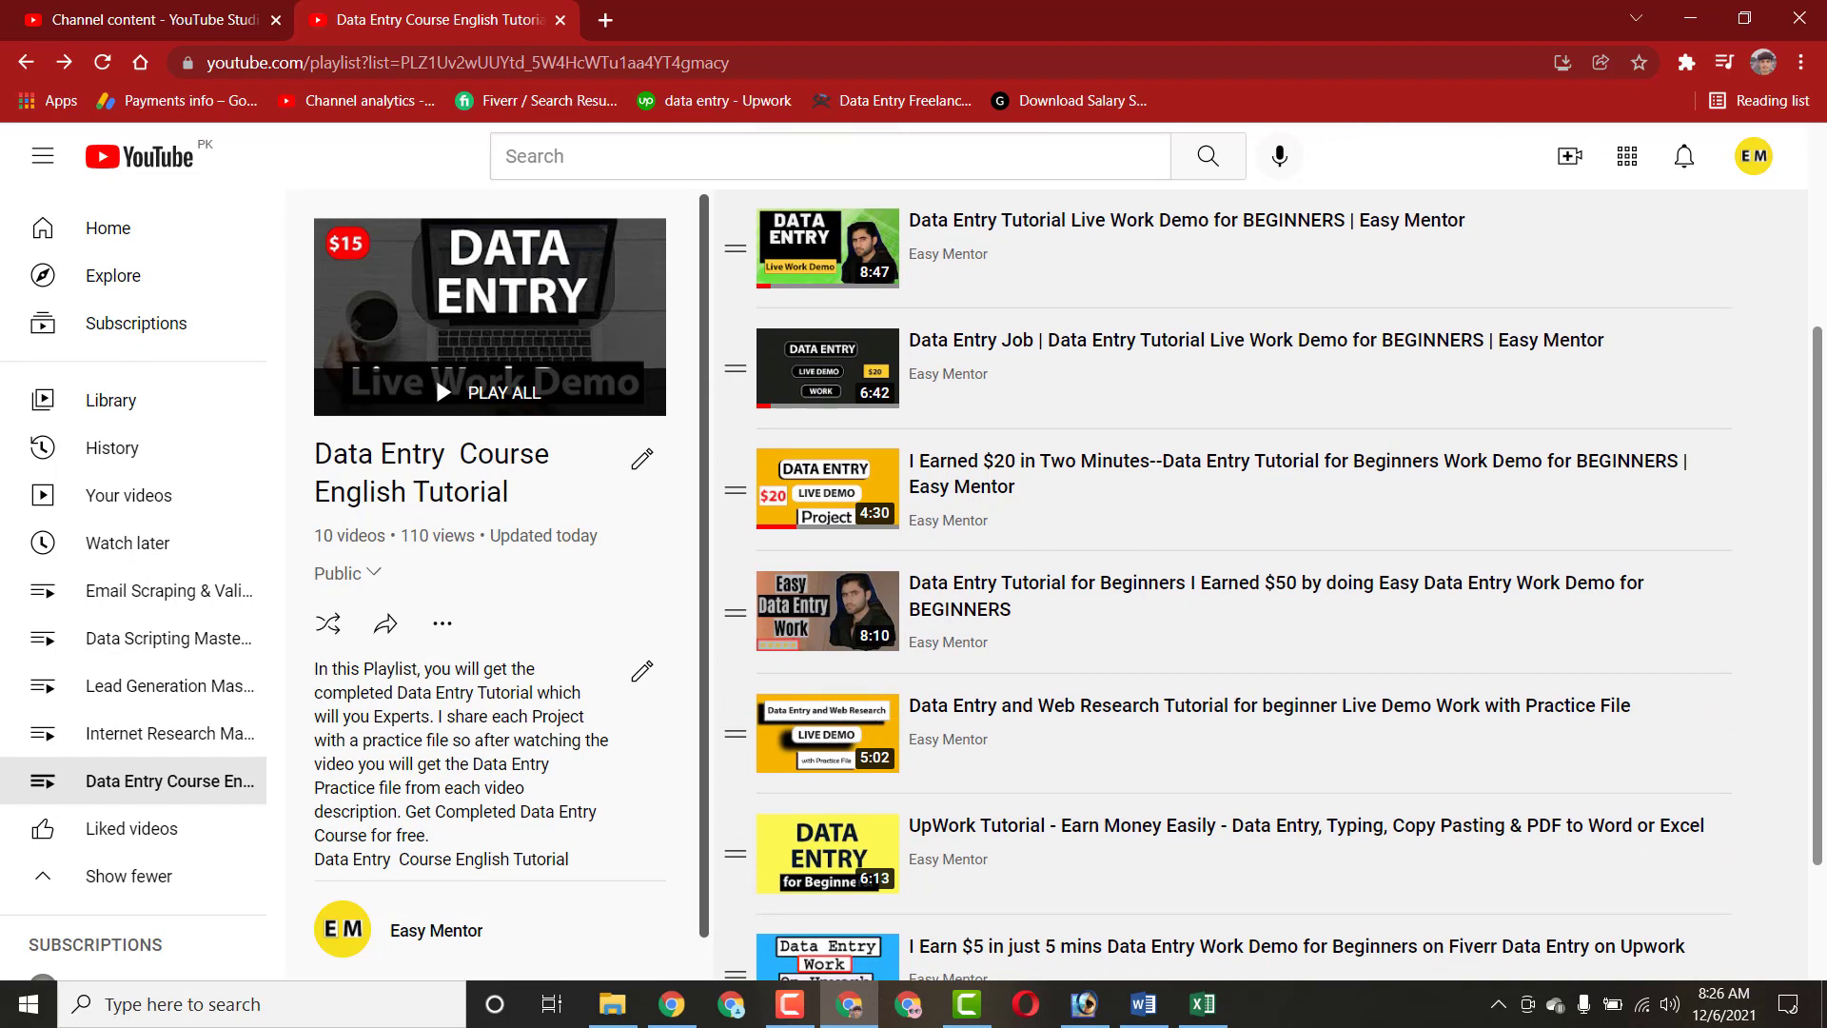